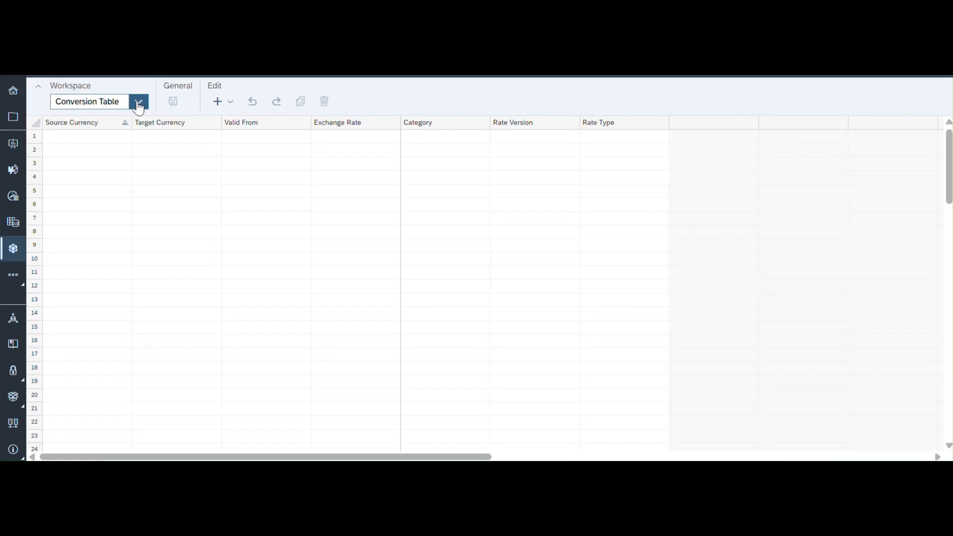
Switch the currency conversion table's workspace from the conversion table to Data Management.
{"action": "left_click", "coordinate": [138, 102]}
{"action": "left_click", "coordinate": [165, 105]}
{"action": "left_click", "coordinate": [138, 103]}
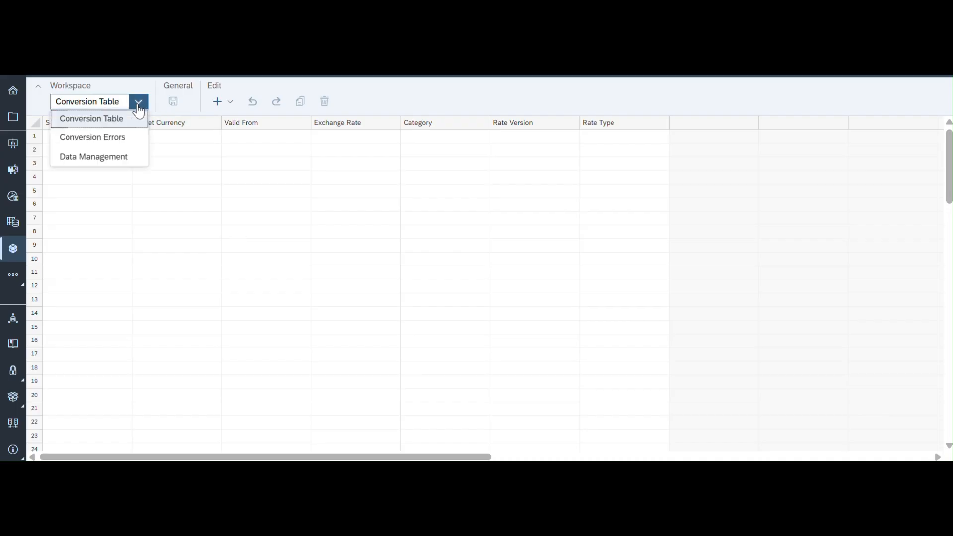
{"action": "left_click", "coordinate": [95, 162]}
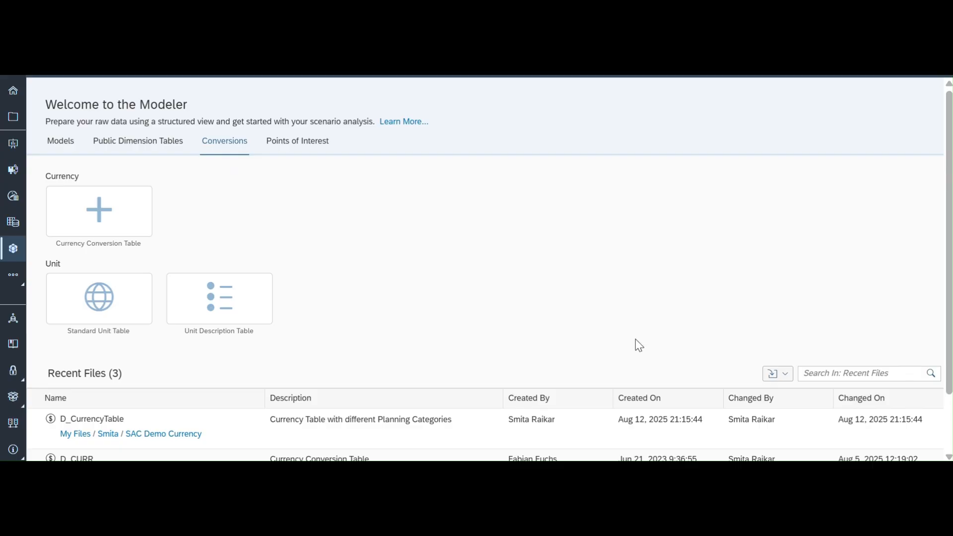
Start a currency data import from a data source, using SAP BW (including BW/4HANA) as the source.
{"action": "left_click", "coordinate": [784, 380]}
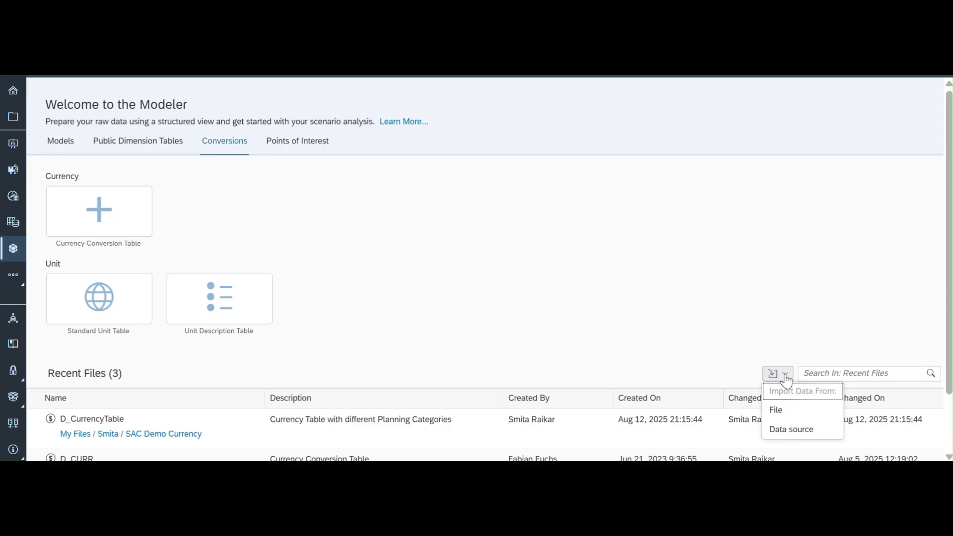
{"action": "left_click", "coordinate": [801, 430]}
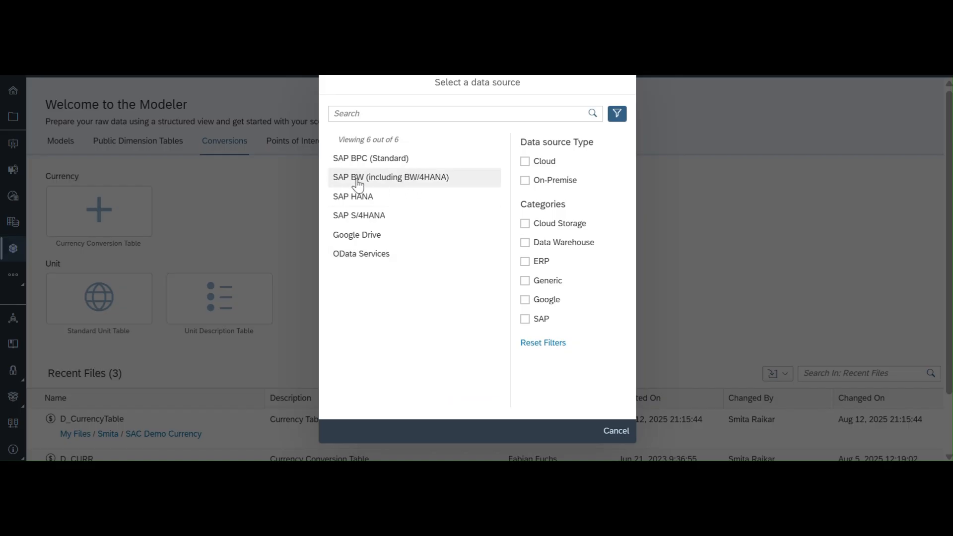
{"action": "left_click", "coordinate": [392, 179]}
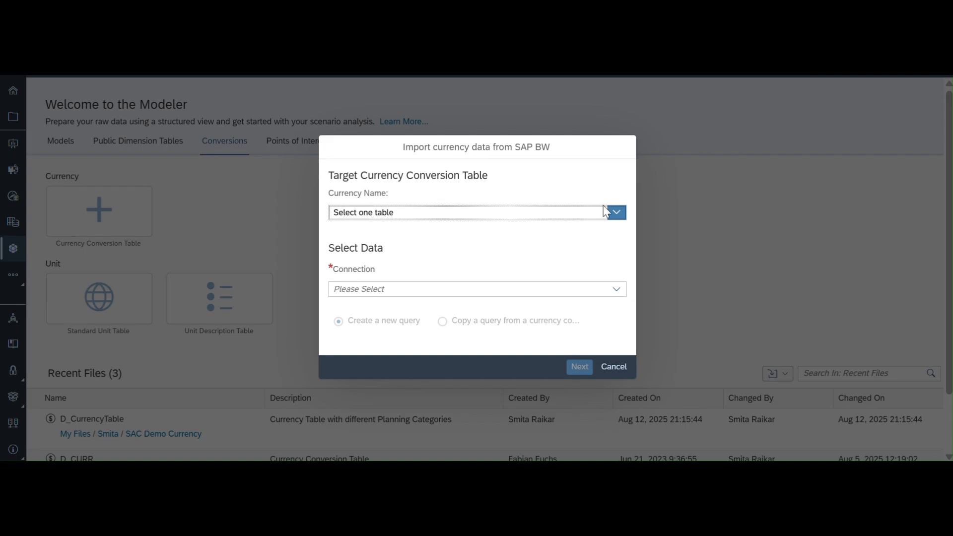
Set D_CurrencyTable as the target table and BW/4HANA_Import as the connection, and continue to creating a new query.
{"action": "left_click", "coordinate": [616, 216]}
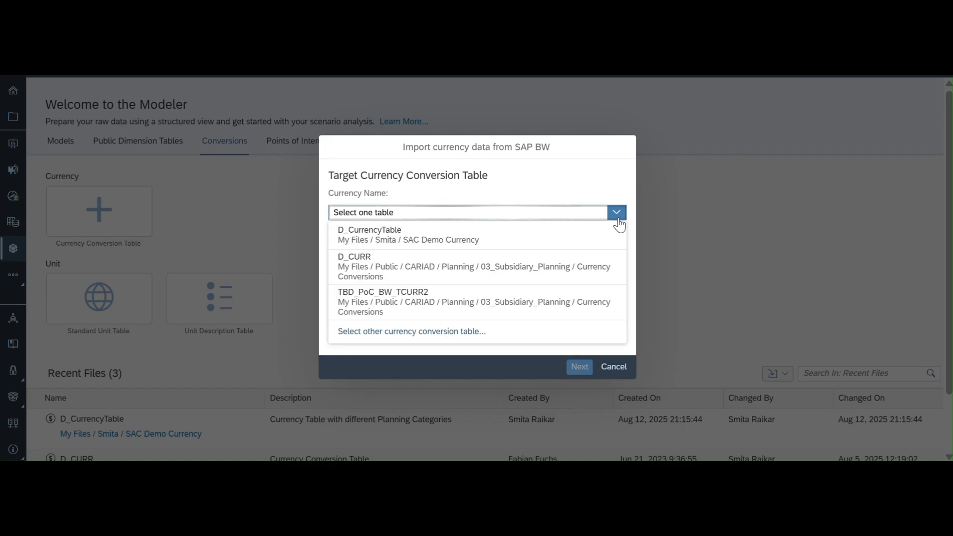
{"action": "left_click", "coordinate": [375, 239]}
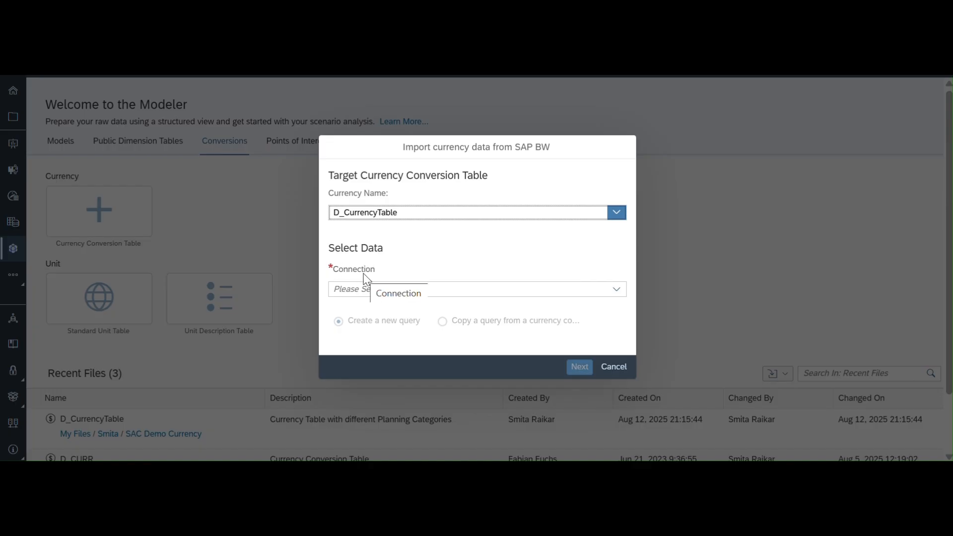
{"action": "left_click", "coordinate": [617, 292]}
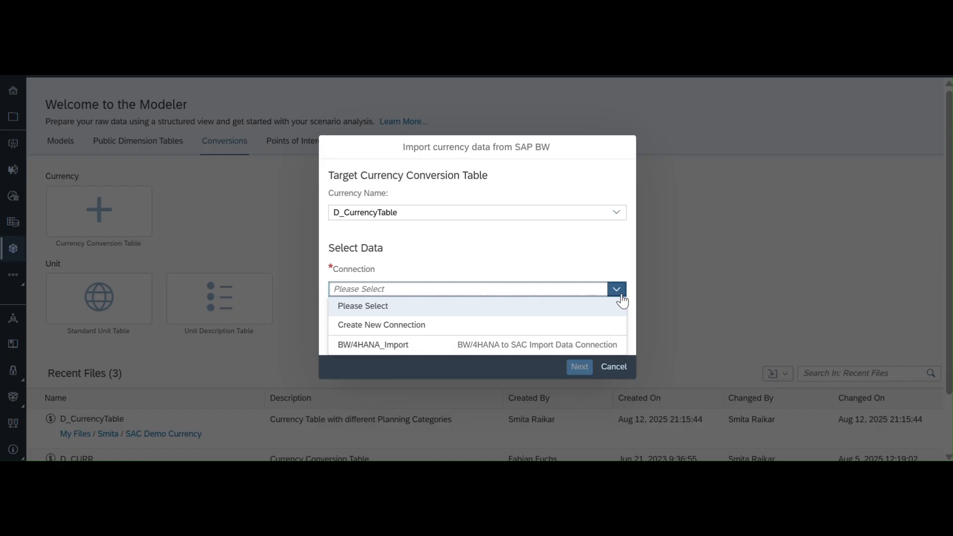
{"action": "left_click", "coordinate": [533, 348]}
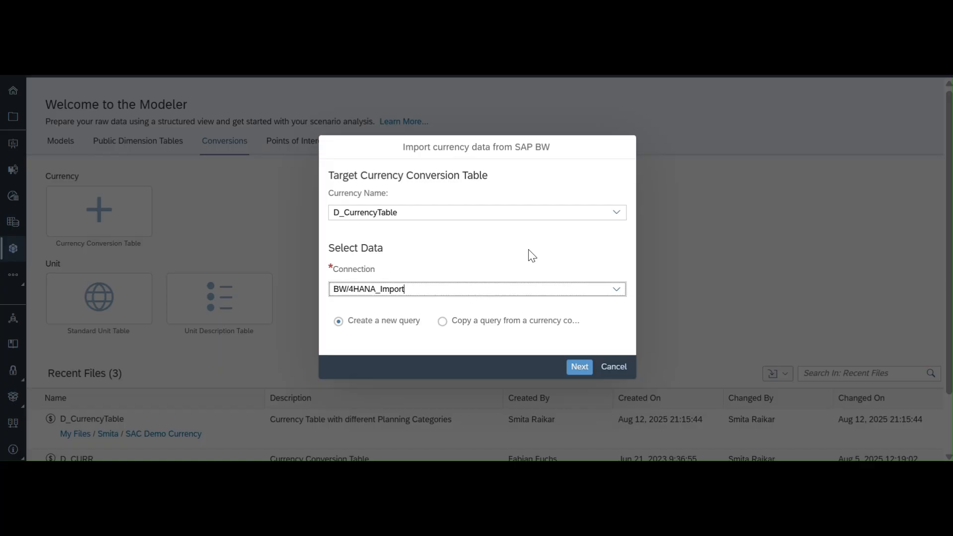
{"action": "left_click", "coordinate": [432, 293]}
{"action": "left_click", "coordinate": [581, 366]}
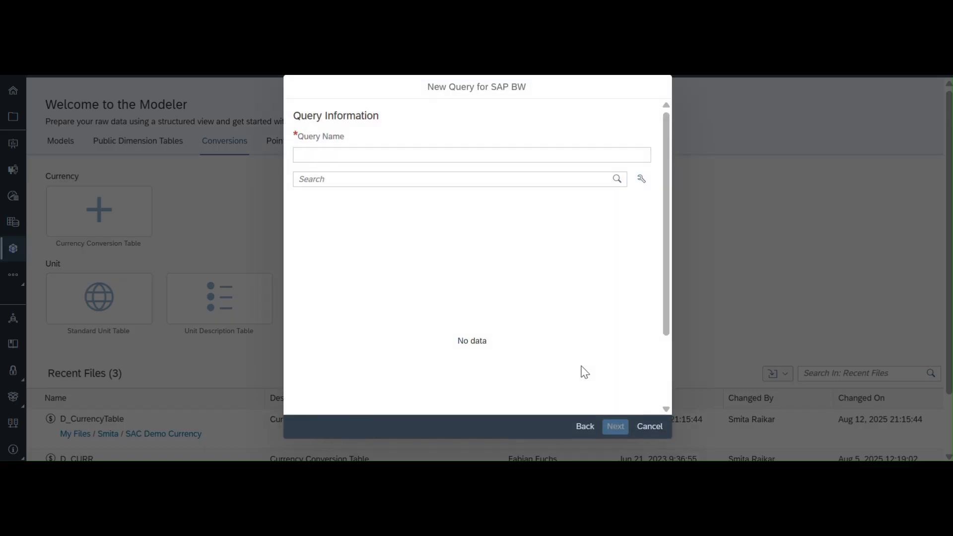
Search the BW queries for "exchange rate", choose the first Exchange Rate Query and continue to the query builder.
{"action": "left_click", "coordinate": [418, 178]}
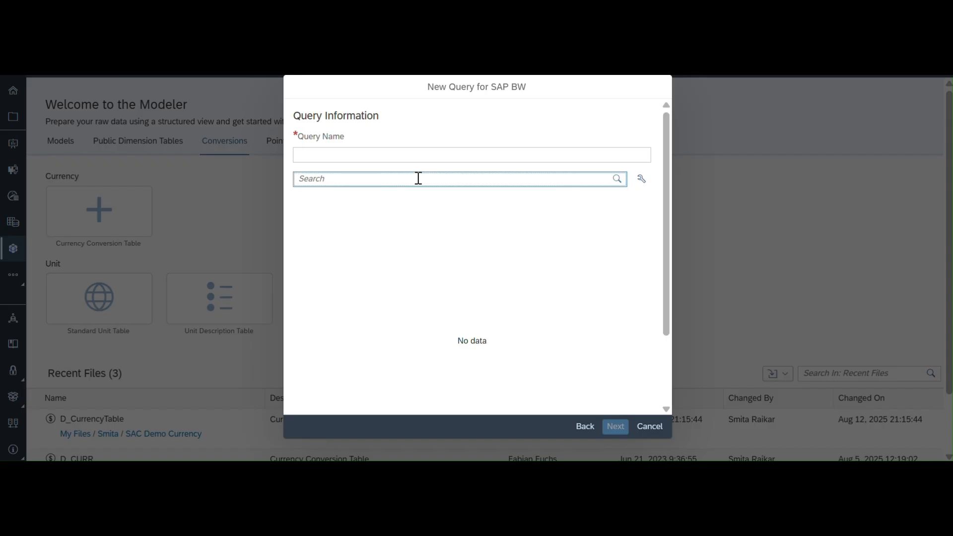
{"action": "type", "text": "exhange rate"}
{"action": "left_click", "coordinate": [617, 180]}
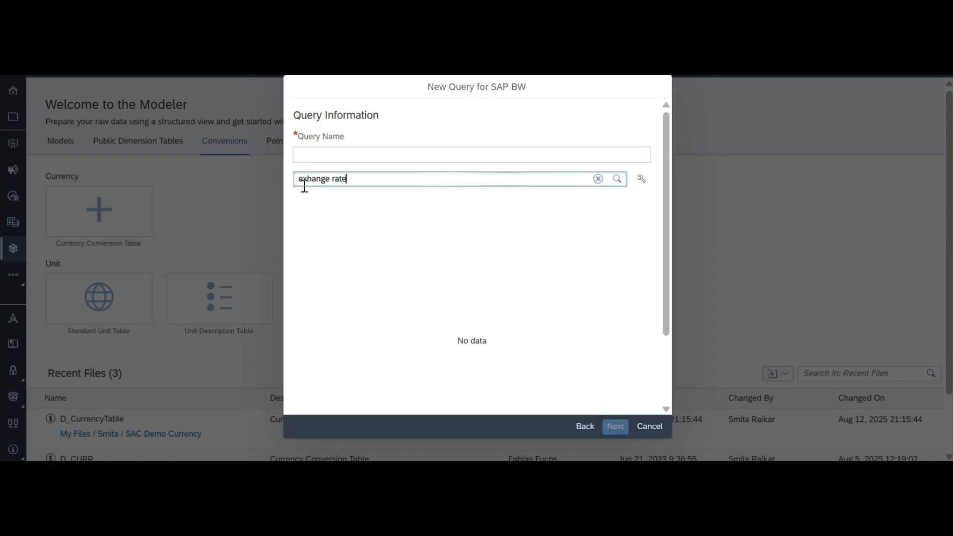
{"action": "left_click", "coordinate": [308, 179]}
{"action": "type", "text": "c"}
{"action": "left_click", "coordinate": [617, 178]}
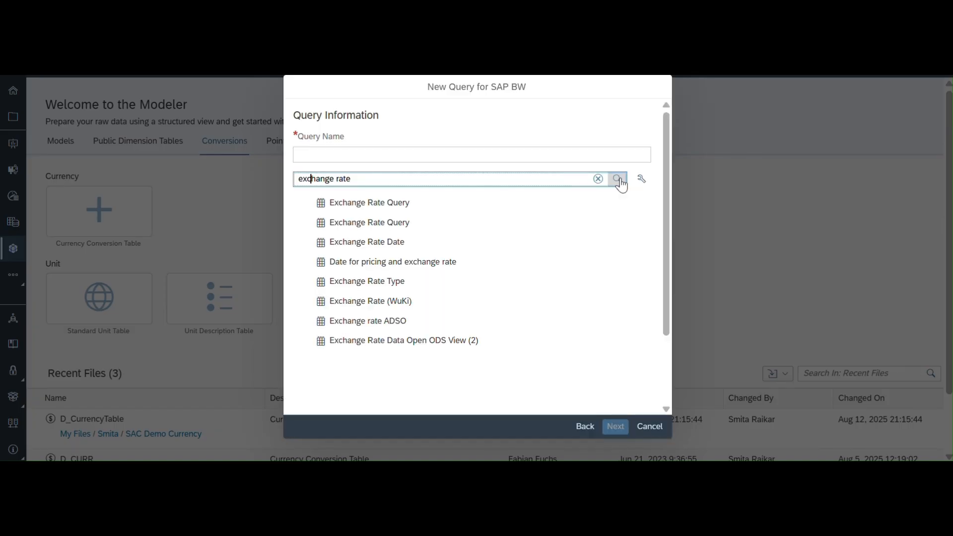
{"action": "left_click", "coordinate": [423, 205]}
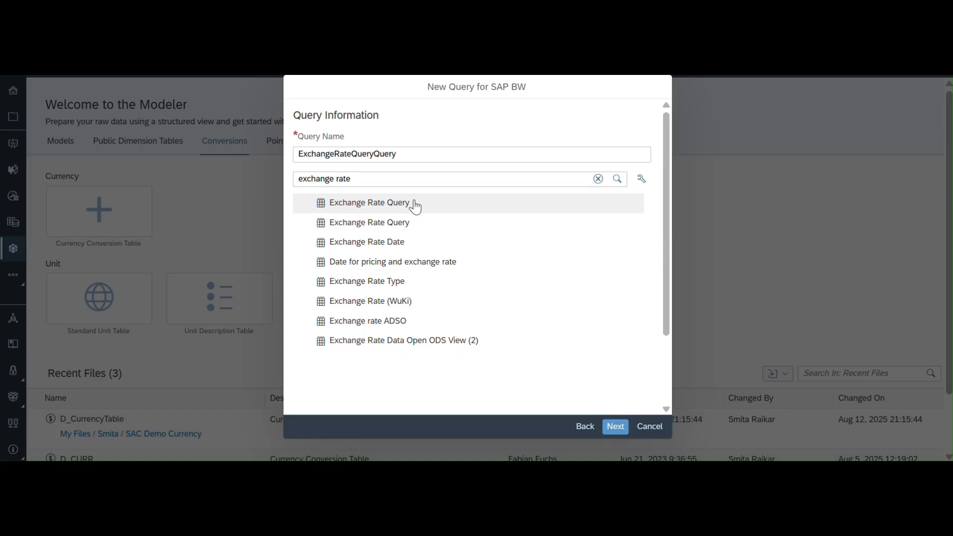
{"action": "left_click", "coordinate": [619, 429]}
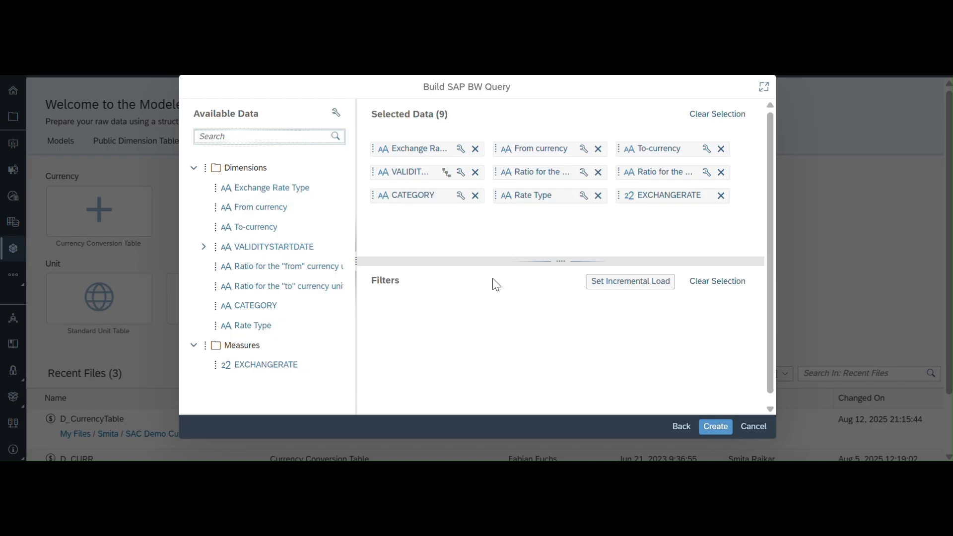
Check the presentations selected for Exchange Rate Type, From currency, To-currency, CATEGORY, VALIDITYSTARTDATE and the "from" currency ratio.
{"action": "left_click", "coordinate": [462, 149]}
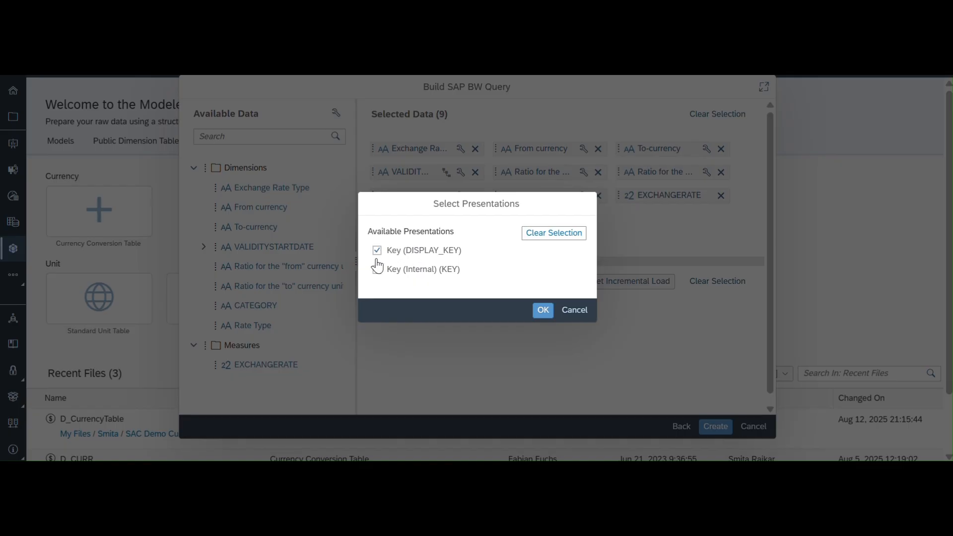
{"action": "left_click", "coordinate": [541, 310]}
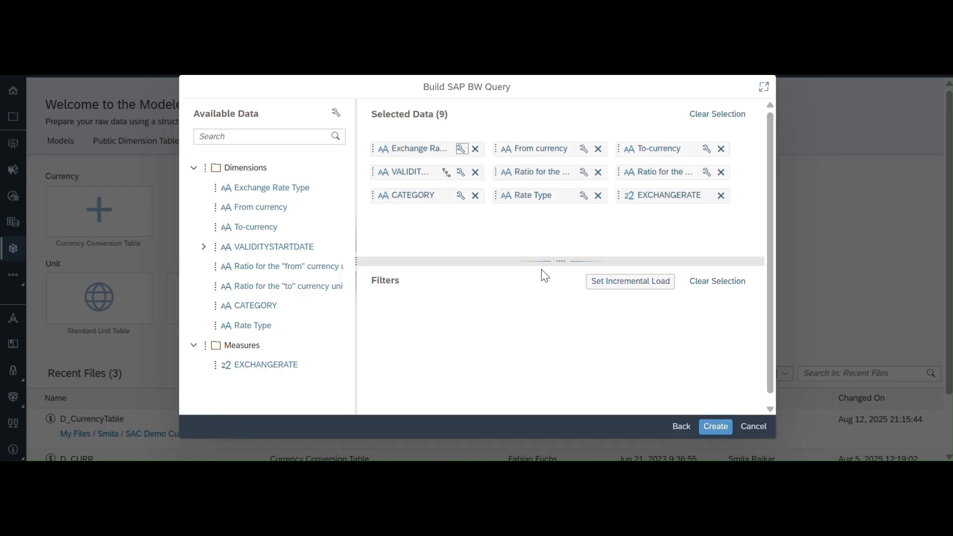
{"action": "left_click", "coordinate": [583, 149]}
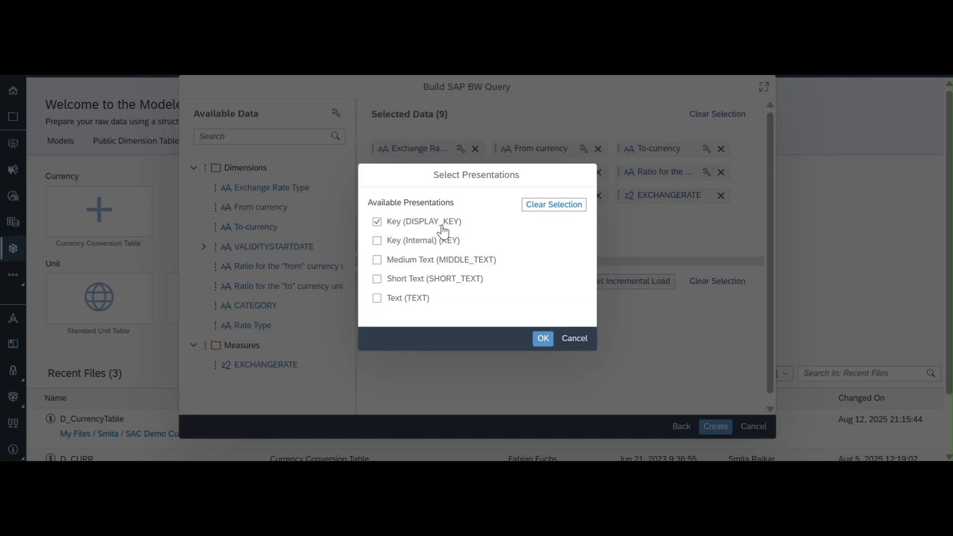
{"action": "left_click", "coordinate": [542, 340]}
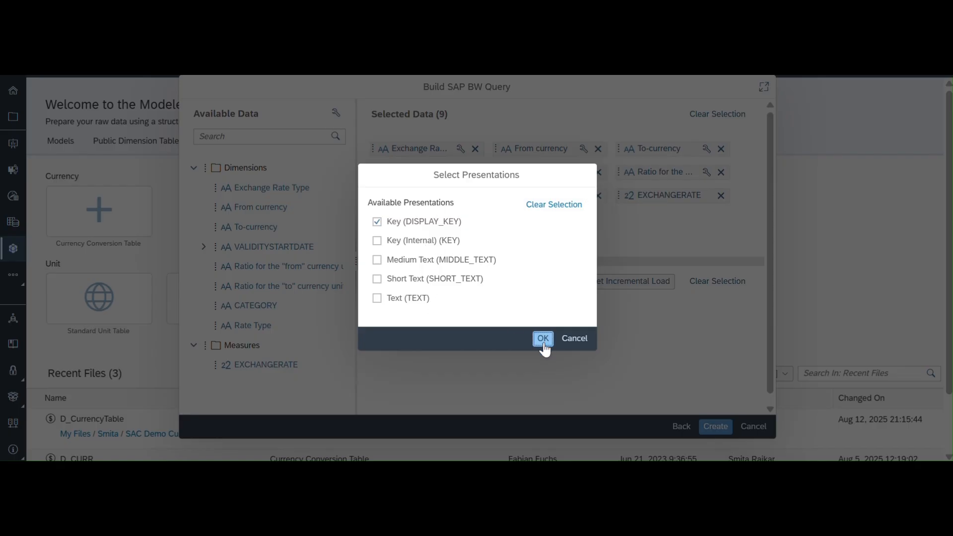
{"action": "left_click", "coordinate": [706, 149]}
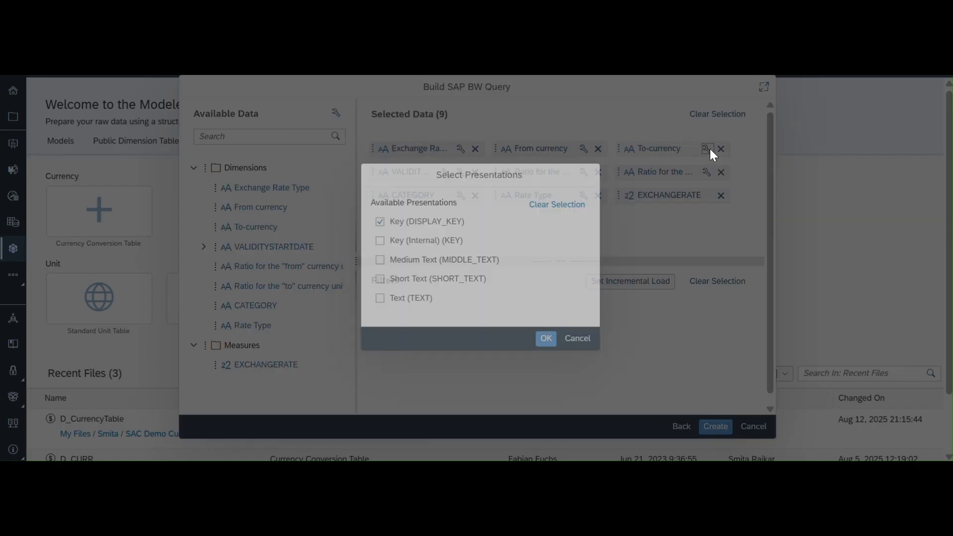
{"action": "left_click", "coordinate": [539, 340]}
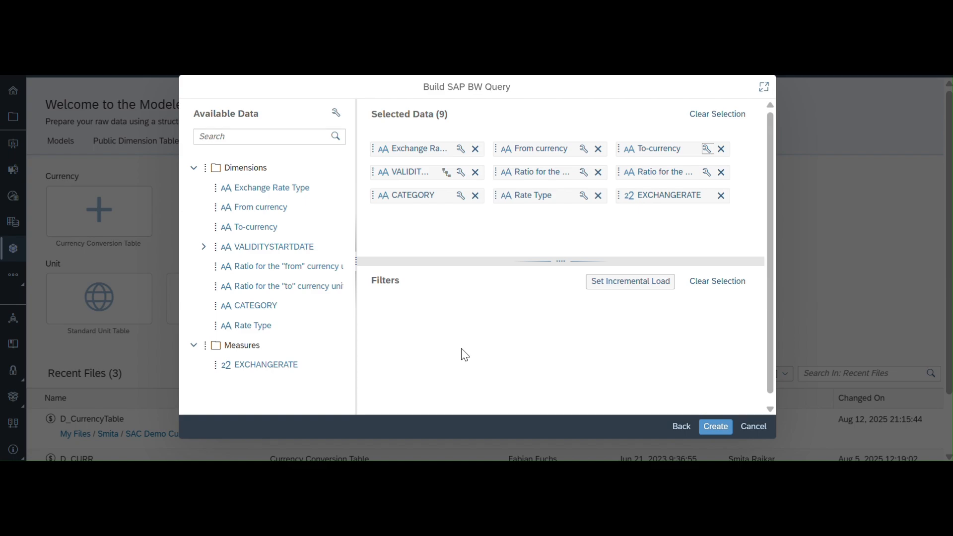
{"action": "left_click", "coordinate": [460, 195]}
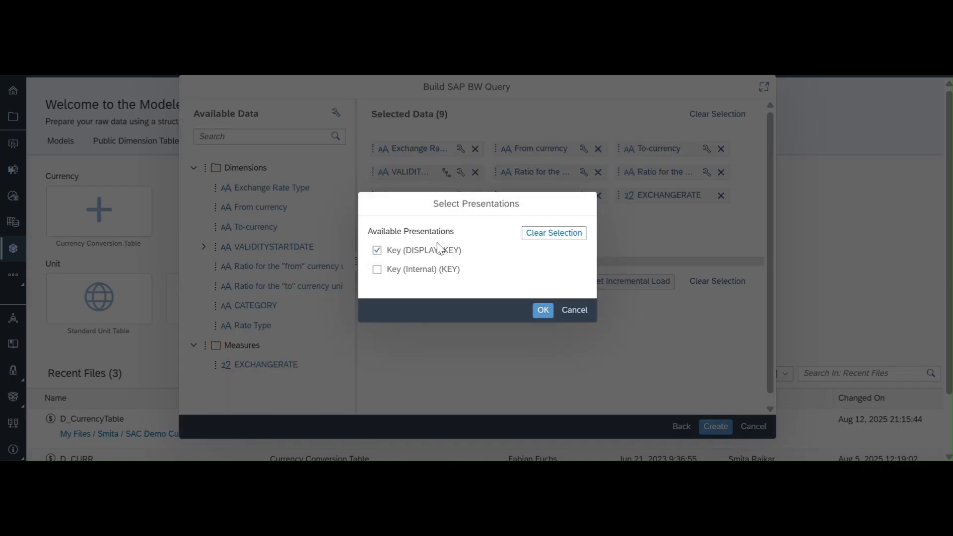
{"action": "left_click", "coordinate": [543, 310]}
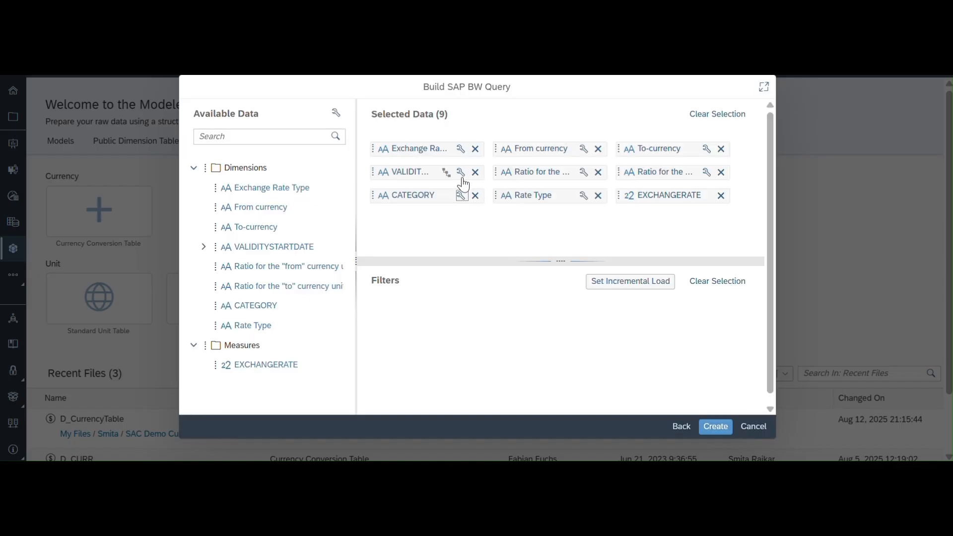
{"action": "left_click", "coordinate": [461, 172]}
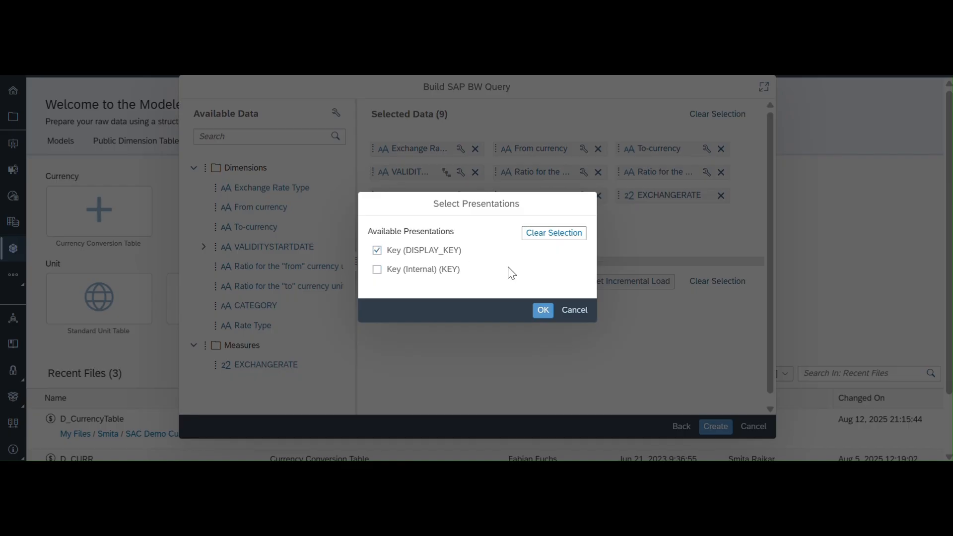
{"action": "left_click", "coordinate": [542, 311]}
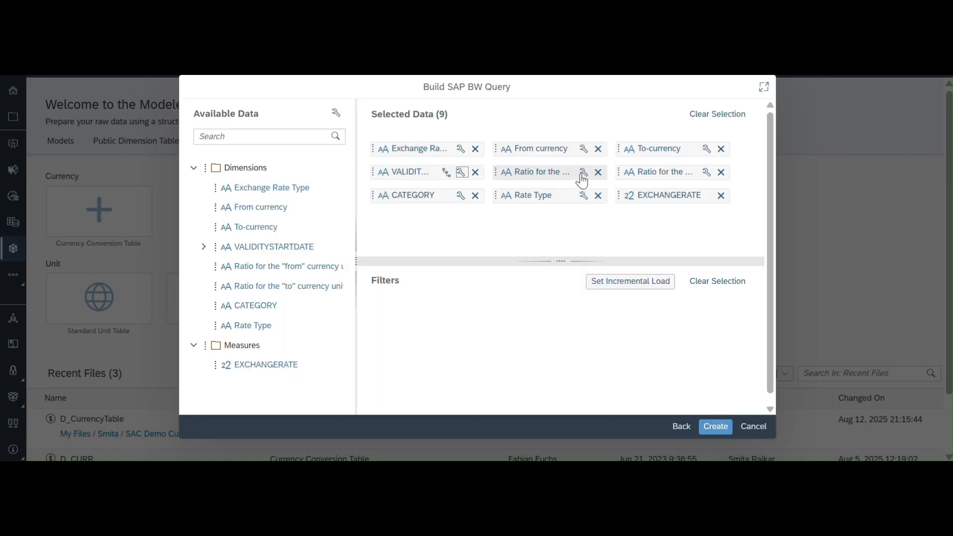
{"action": "left_click", "coordinate": [584, 173]}
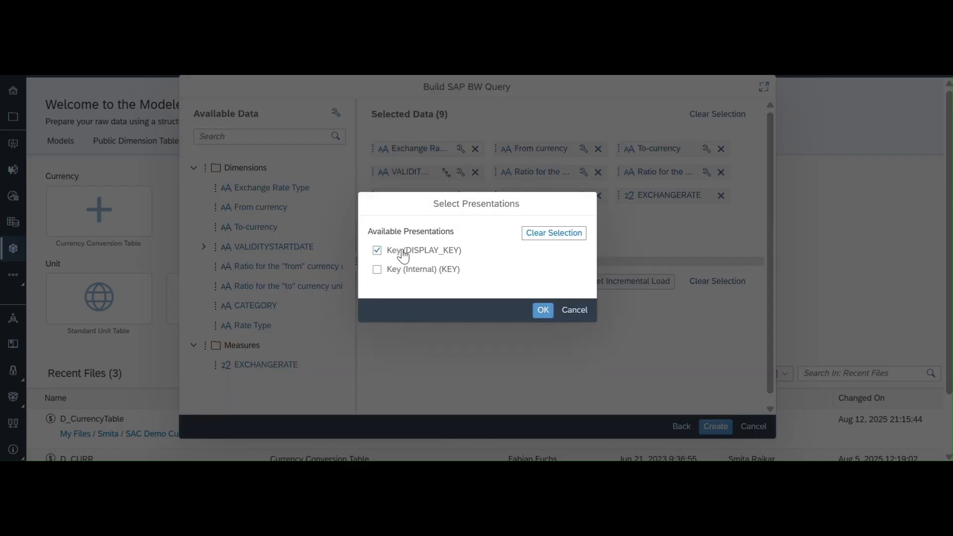
{"action": "left_click", "coordinate": [541, 311]}
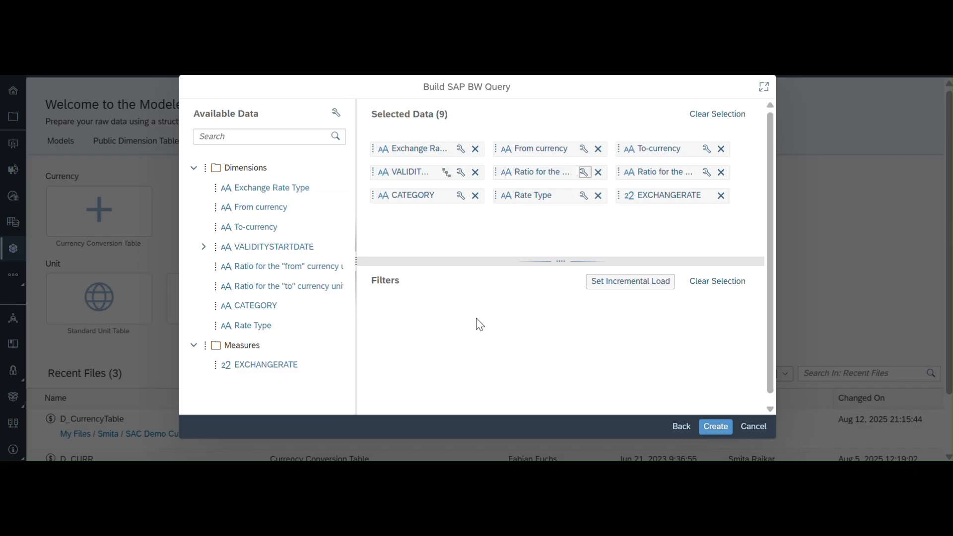
Create the SAP BW query and map Source Currency to the From currency-DISPLAY_KEY column.
{"action": "left_click", "coordinate": [719, 433]}
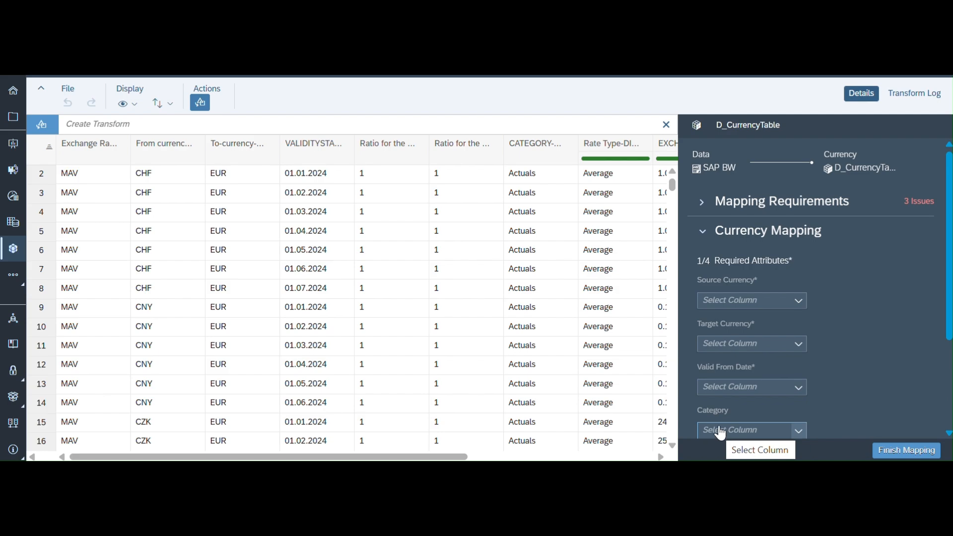
{"action": "left_click", "coordinate": [799, 304]}
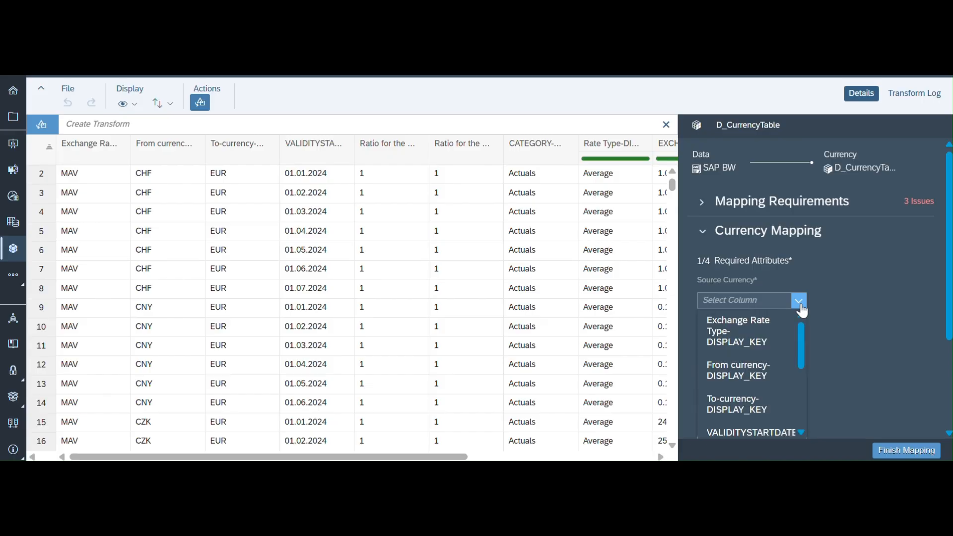
{"action": "left_click", "coordinate": [752, 371]}
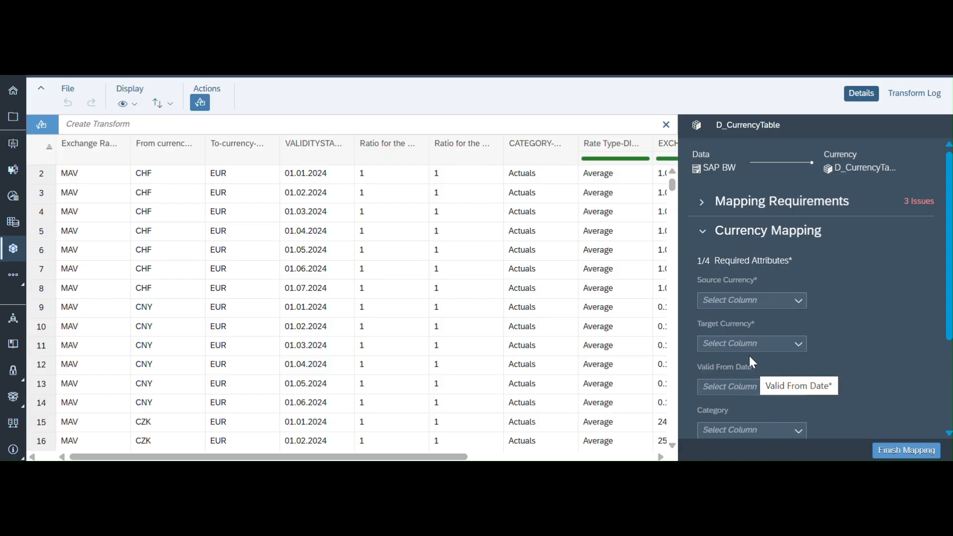
Map Target Currency to the To-currency-DISPLAY_KEY column and Valid From Date to the VALIDITYSTARTDATE-DISPLAY_KEY column.
{"action": "scroll", "coordinate": [761, 312], "scroll_direction": "down", "scroll_amount": 1}
{"action": "left_click", "coordinate": [799, 320]}
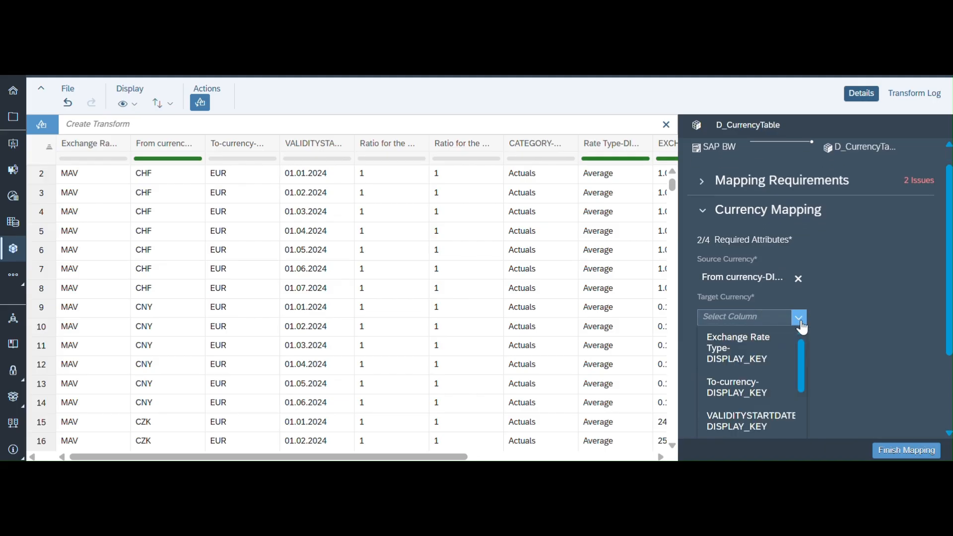
{"action": "left_click", "coordinate": [747, 391]}
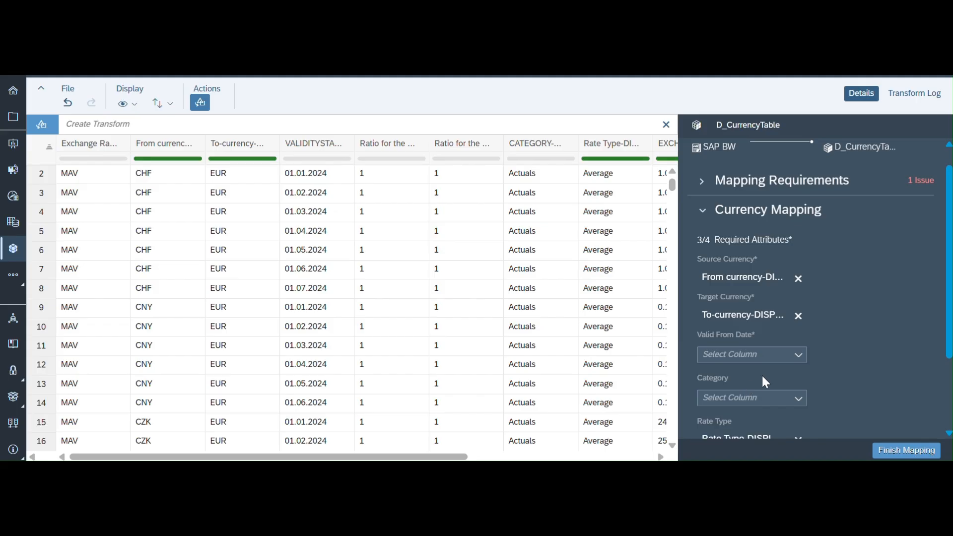
{"action": "left_click", "coordinate": [798, 355]}
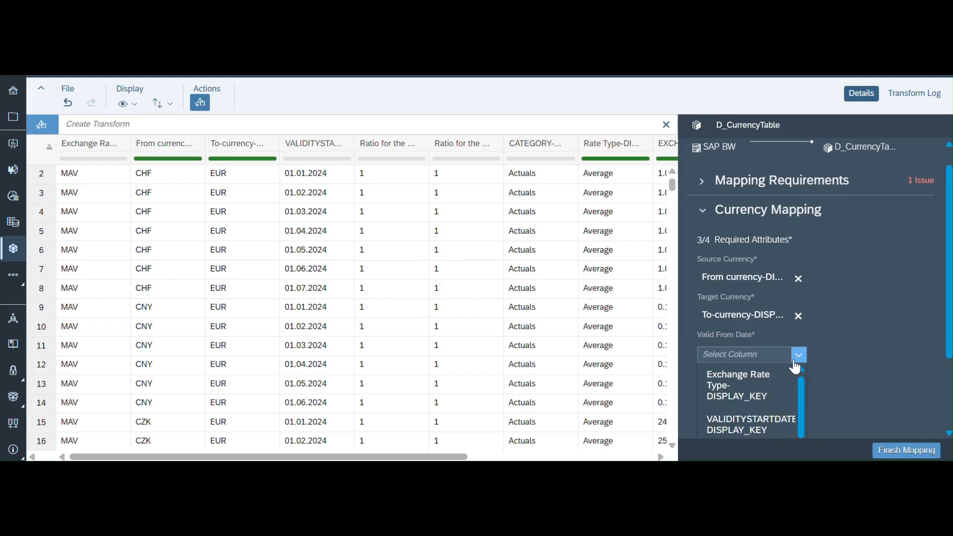
{"action": "scroll", "coordinate": [759, 391], "scroll_direction": "down", "scroll_amount": 2}
{"action": "scroll", "coordinate": [760, 392], "scroll_direction": "up", "scroll_amount": 1}
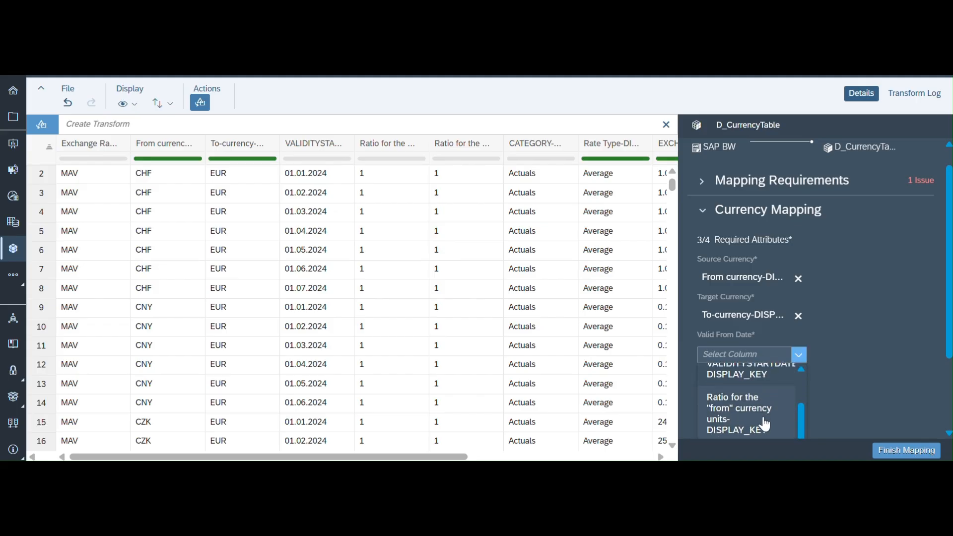
{"action": "left_click", "coordinate": [749, 414]}
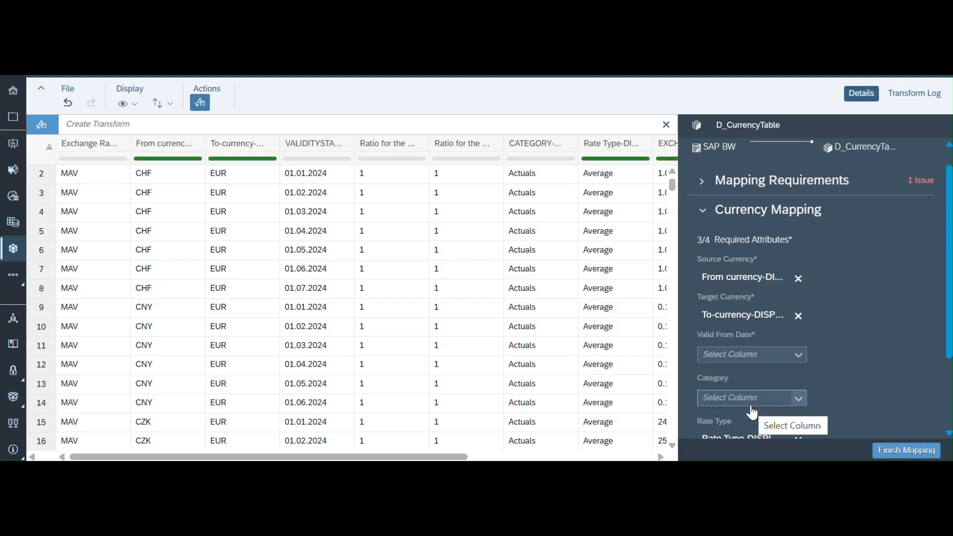
Map the optional Category attribute to the CATEGORY-DISPLAY_KEY column.
{"action": "scroll", "coordinate": [794, 370], "scroll_direction": "down", "scroll_amount": 3}
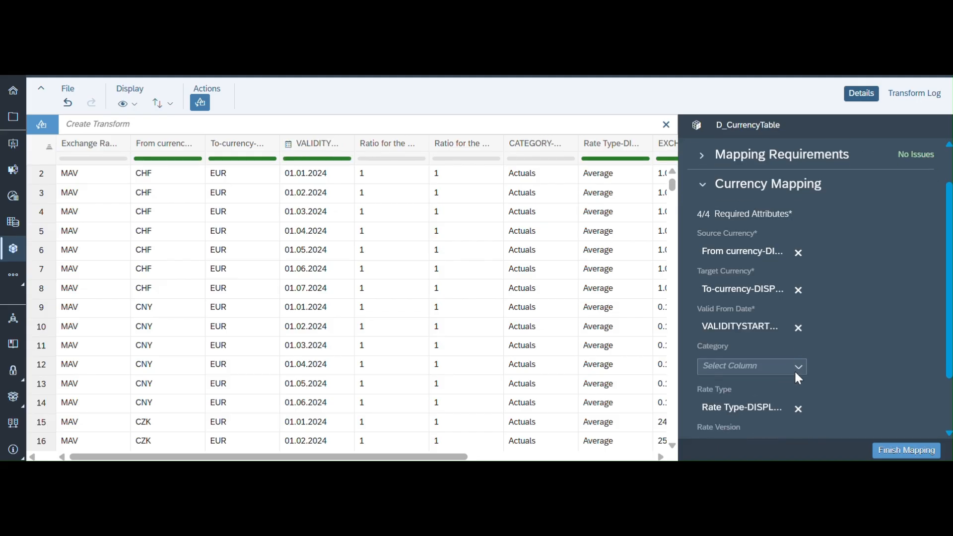
{"action": "left_click", "coordinate": [797, 323]}
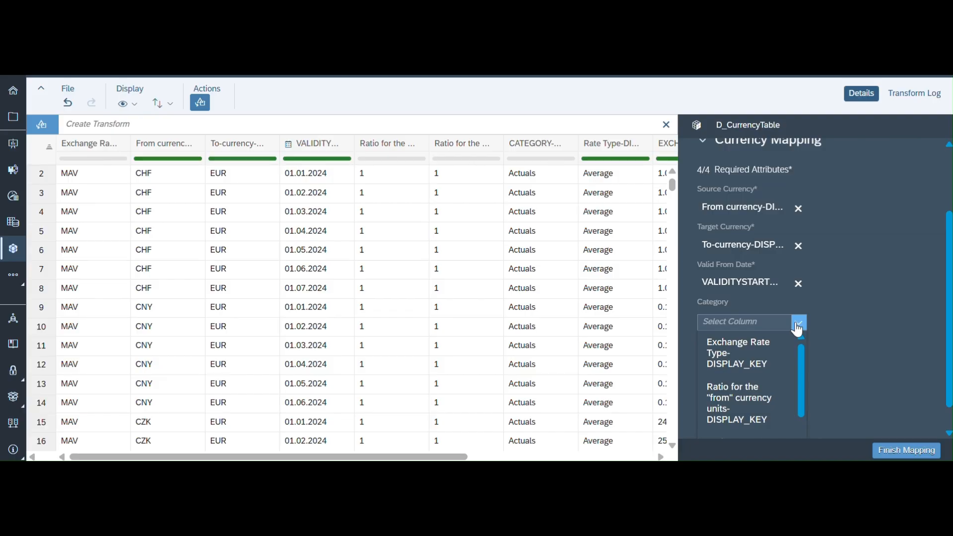
{"action": "scroll", "coordinate": [763, 394], "scroll_direction": "down", "scroll_amount": 1}
{"action": "scroll", "coordinate": [763, 395], "scroll_direction": "down", "scroll_amount": 1}
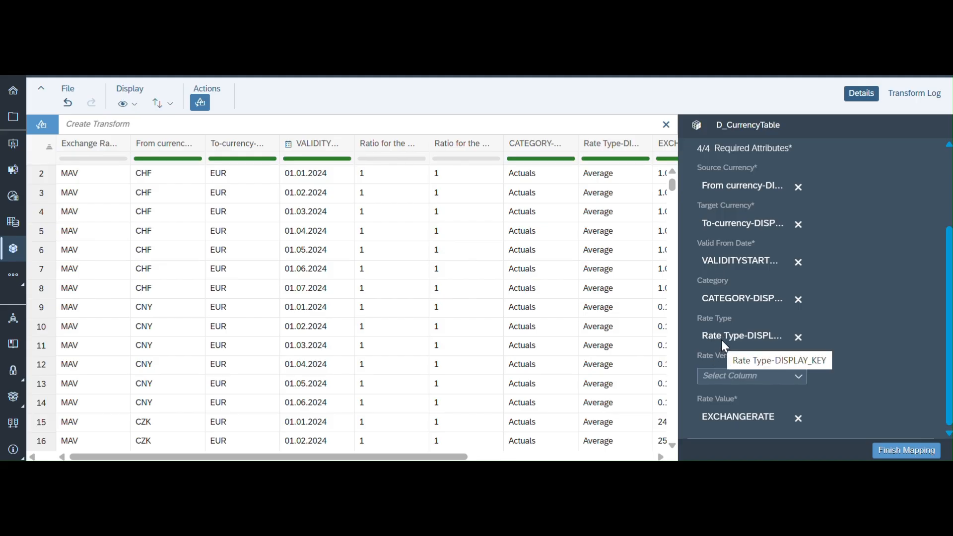
Map Rate Version to the Exchange Rate Type-DISPLAY_KEY column and expand the Mapping Requirements section.
{"action": "left_click", "coordinate": [799, 377]}
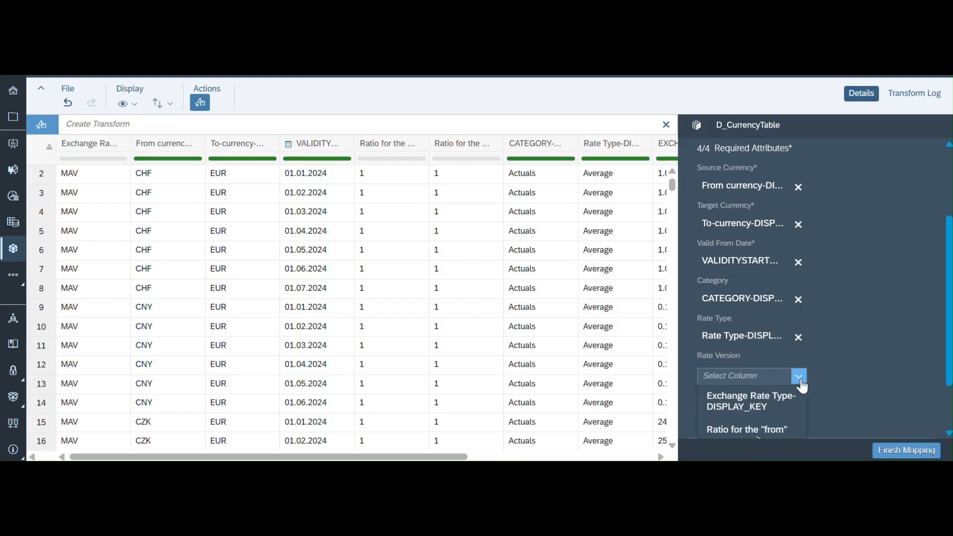
{"action": "scroll", "coordinate": [769, 414], "scroll_direction": "down", "scroll_amount": 1}
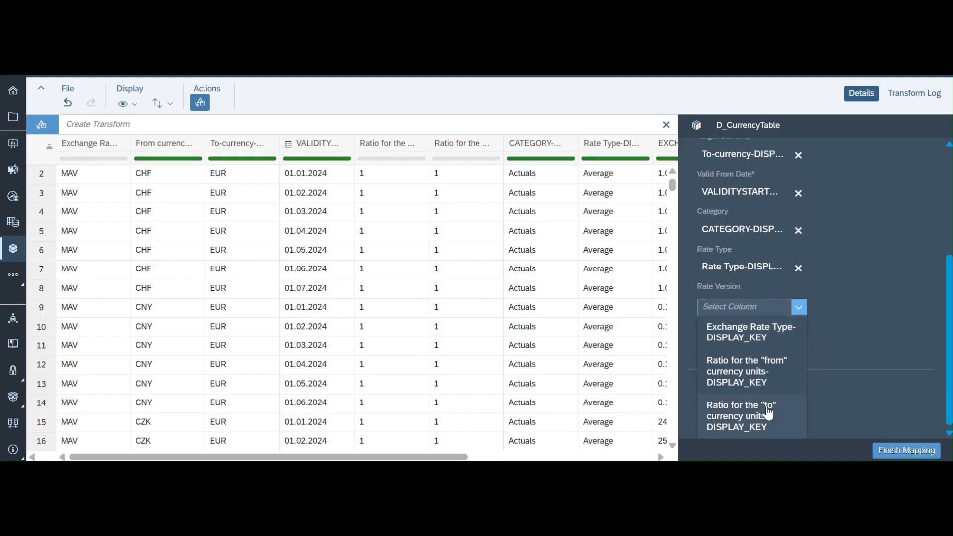
{"action": "left_click", "coordinate": [826, 337]}
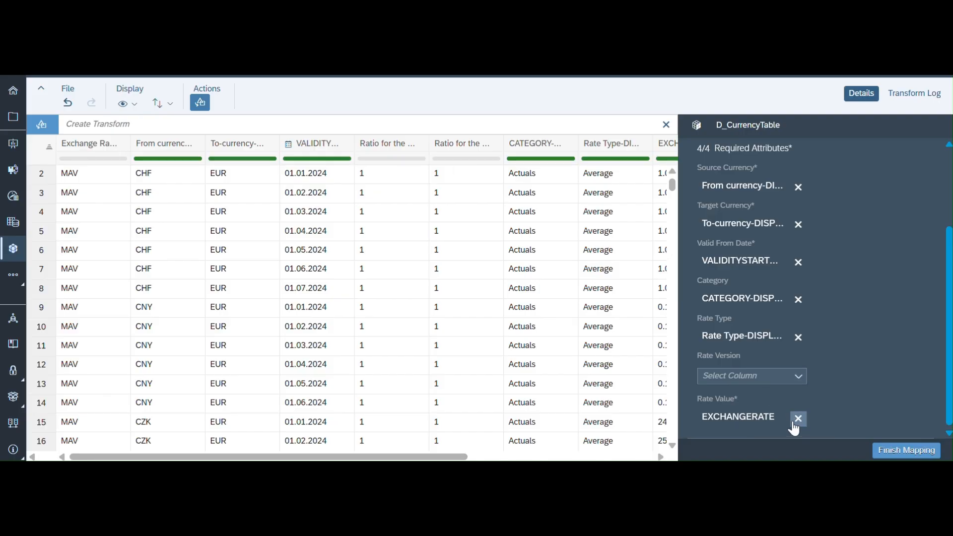
{"action": "left_click", "coordinate": [799, 376]}
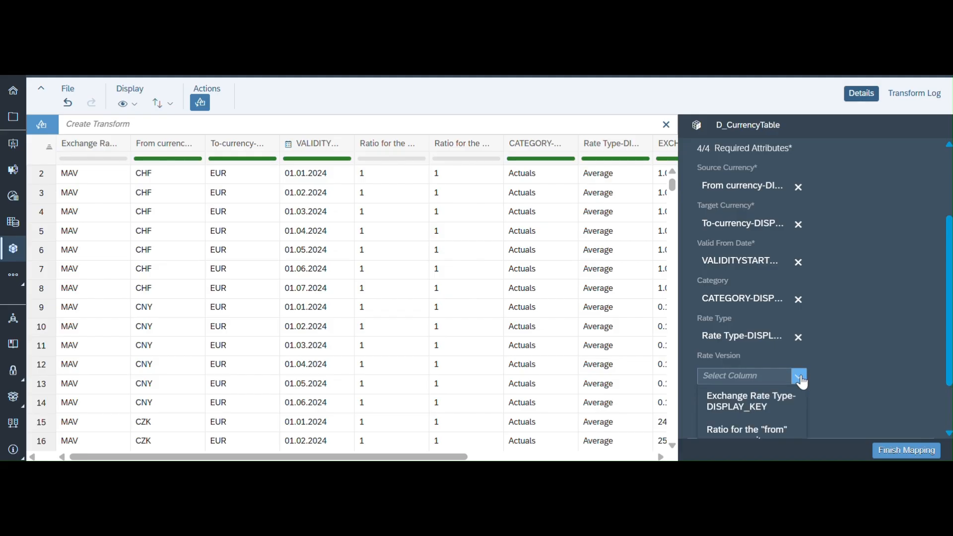
{"action": "scroll", "coordinate": [801, 378], "scroll_direction": "down", "scroll_amount": 2}
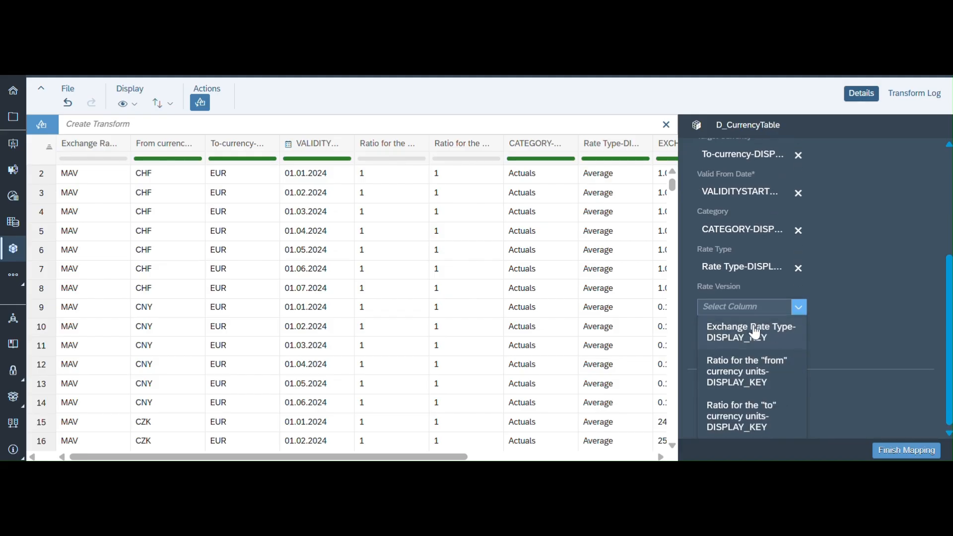
{"action": "scroll", "coordinate": [755, 330], "scroll_direction": "up", "scroll_amount": 2}
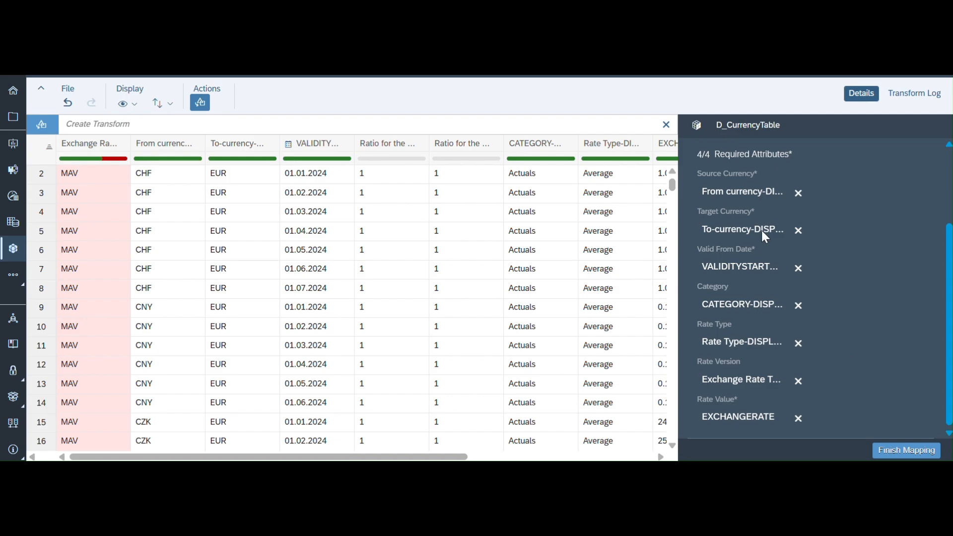
{"action": "scroll", "coordinate": [744, 228], "scroll_direction": "up", "scroll_amount": 3}
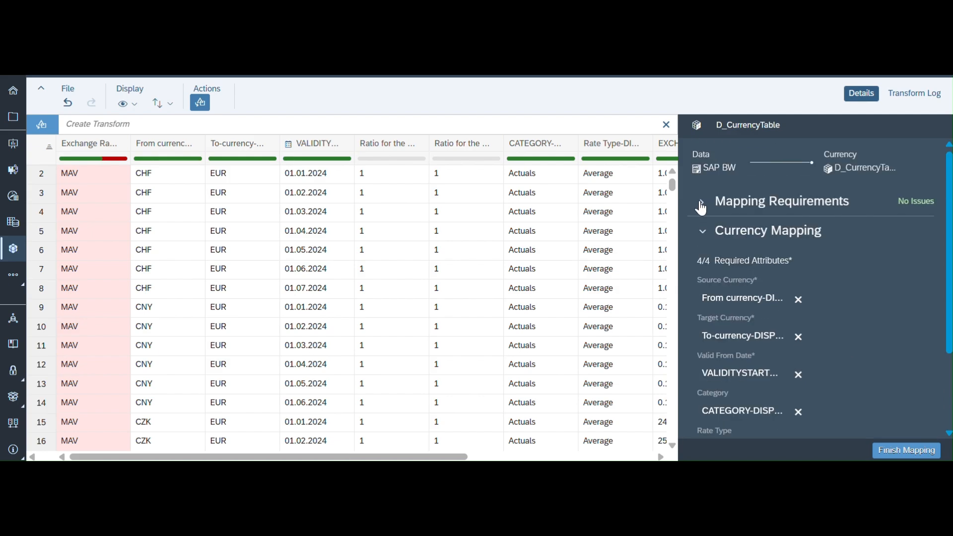
{"action": "left_click", "coordinate": [700, 204]}
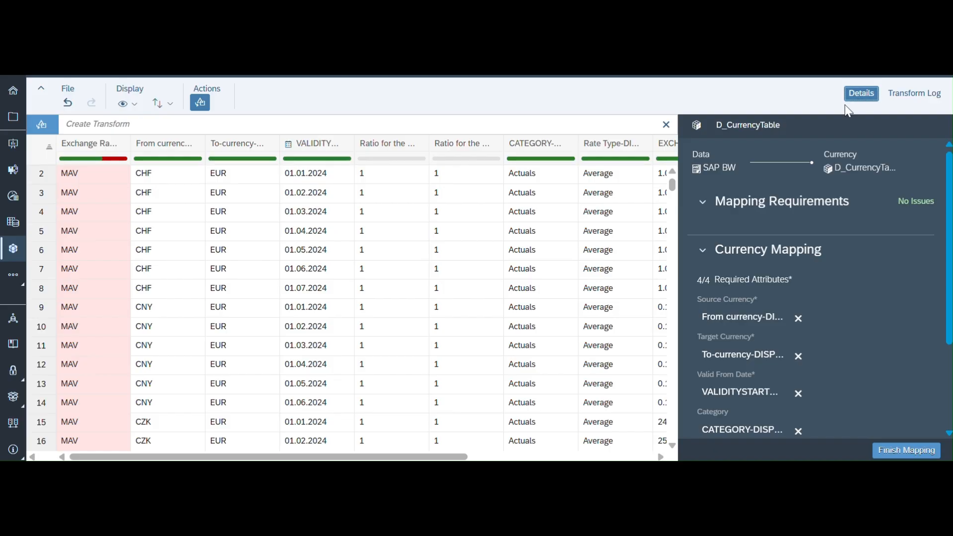
Examine the validity date, ratio, category, rate type and exchange rate values throughout the imported rows.
{"action": "scroll", "coordinate": [559, 291], "scroll_direction": "right", "scroll_amount": 3}
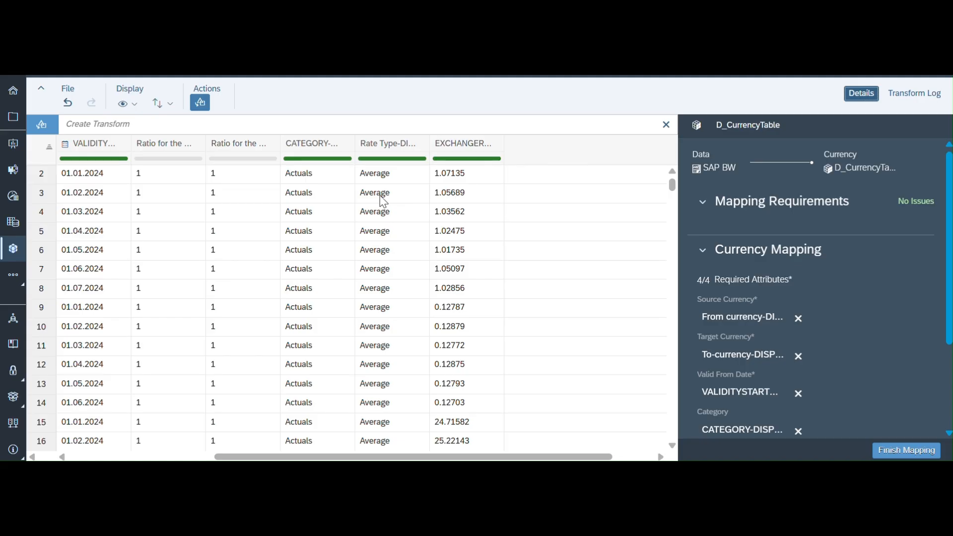
{"action": "scroll", "coordinate": [383, 201], "scroll_direction": "down", "scroll_amount": 2}
{"action": "scroll", "coordinate": [380, 201], "scroll_direction": "up", "scroll_amount": 2}
{"action": "scroll", "coordinate": [317, 184], "scroll_direction": "down", "scroll_amount": 12}
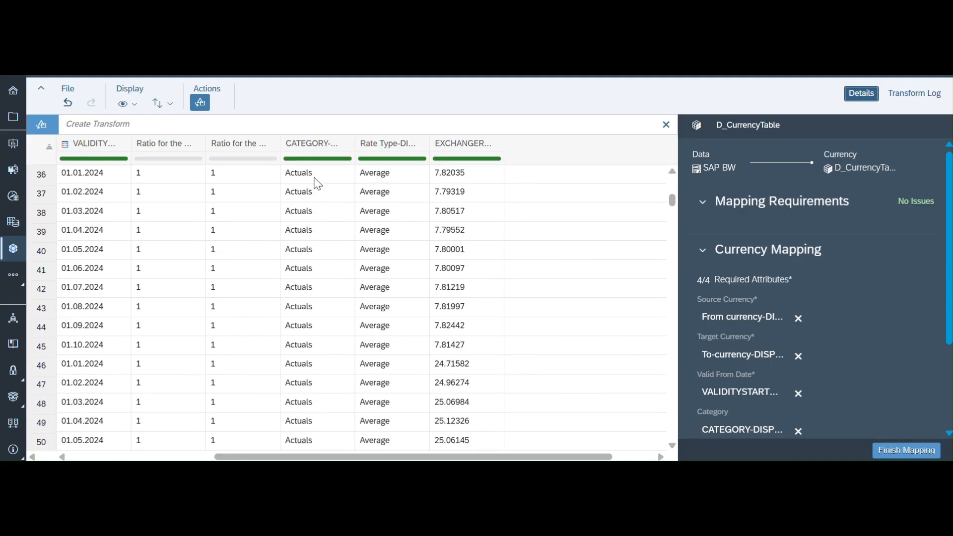
{"action": "scroll", "coordinate": [317, 184], "scroll_direction": "down", "scroll_amount": 15}
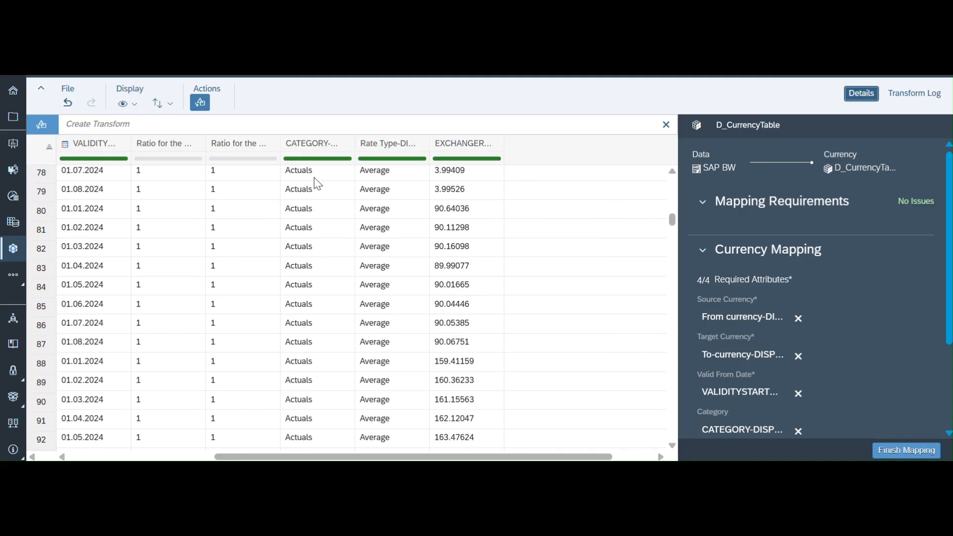
{"action": "scroll", "coordinate": [317, 184], "scroll_direction": "down", "scroll_amount": 15}
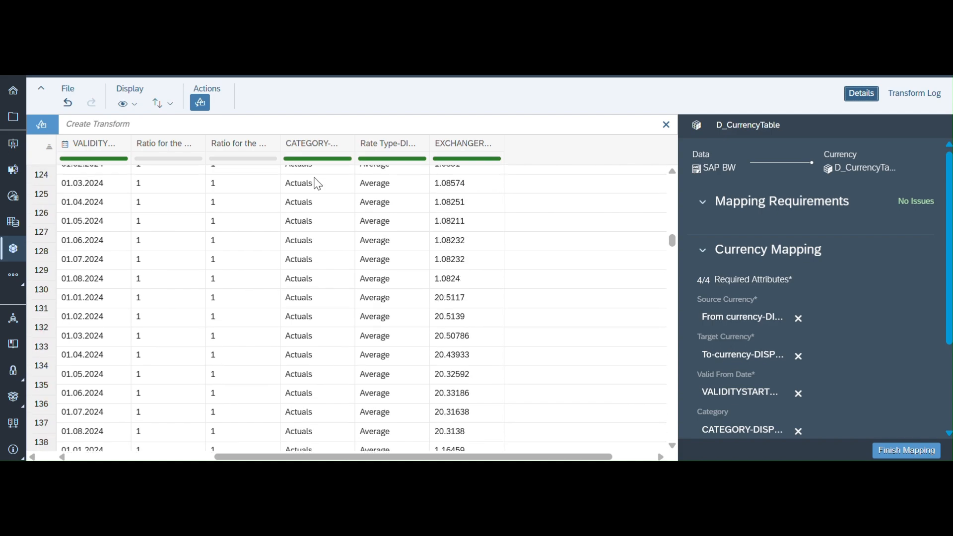
{"action": "scroll", "coordinate": [318, 184], "scroll_direction": "down", "scroll_amount": 20}
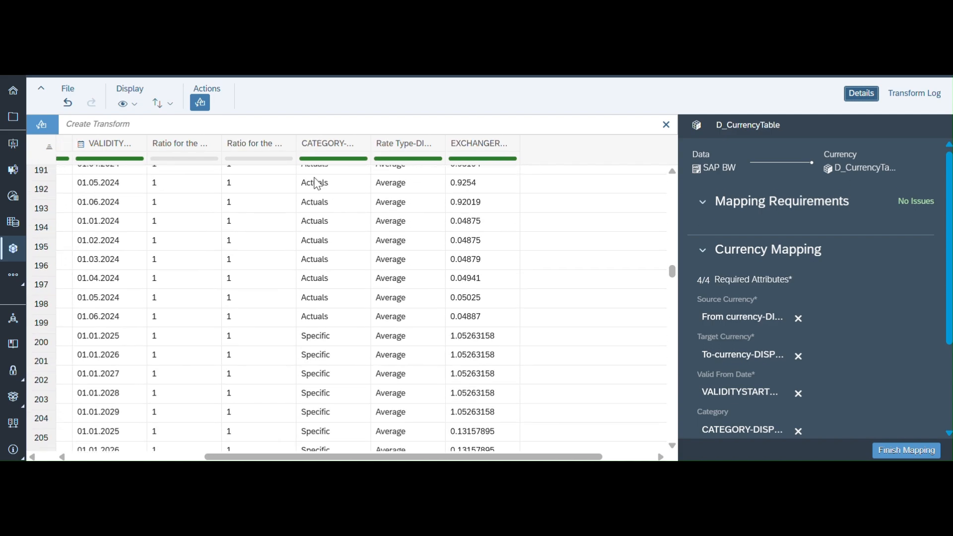
{"action": "scroll", "coordinate": [317, 184], "scroll_direction": "down", "scroll_amount": 4}
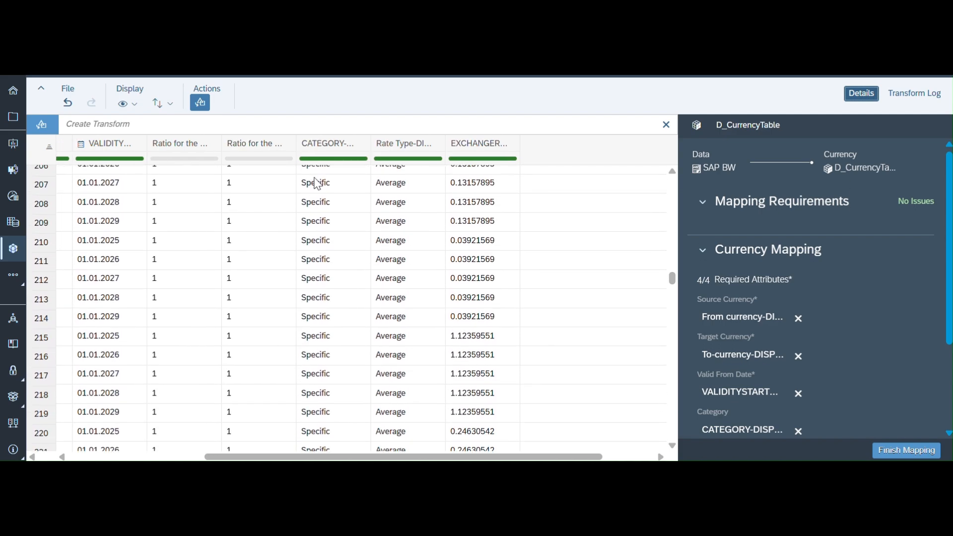
{"action": "scroll", "coordinate": [317, 184], "scroll_direction": "down", "scroll_amount": 8}
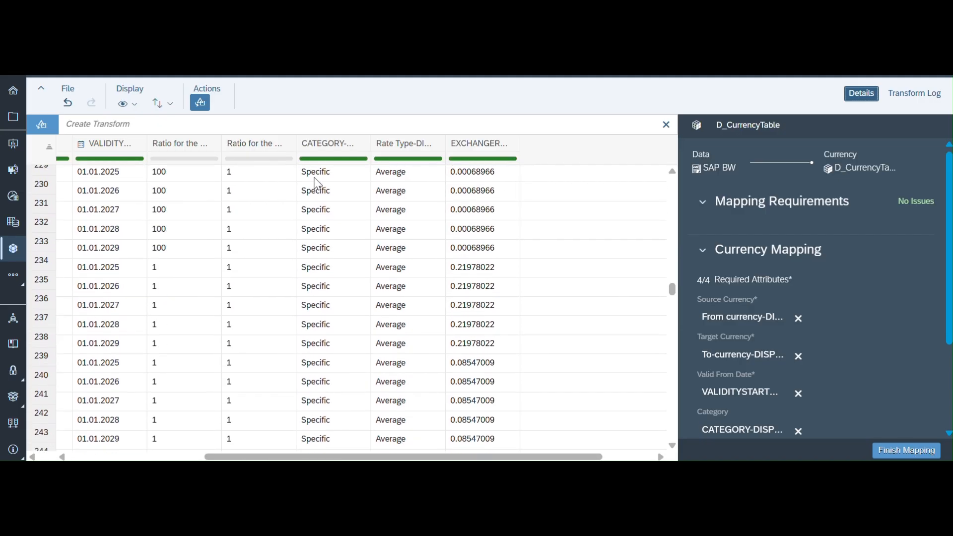
{"action": "scroll", "coordinate": [317, 184], "scroll_direction": "down", "scroll_amount": 2}
{"action": "scroll", "coordinate": [318, 184], "scroll_direction": "down", "scroll_amount": 8}
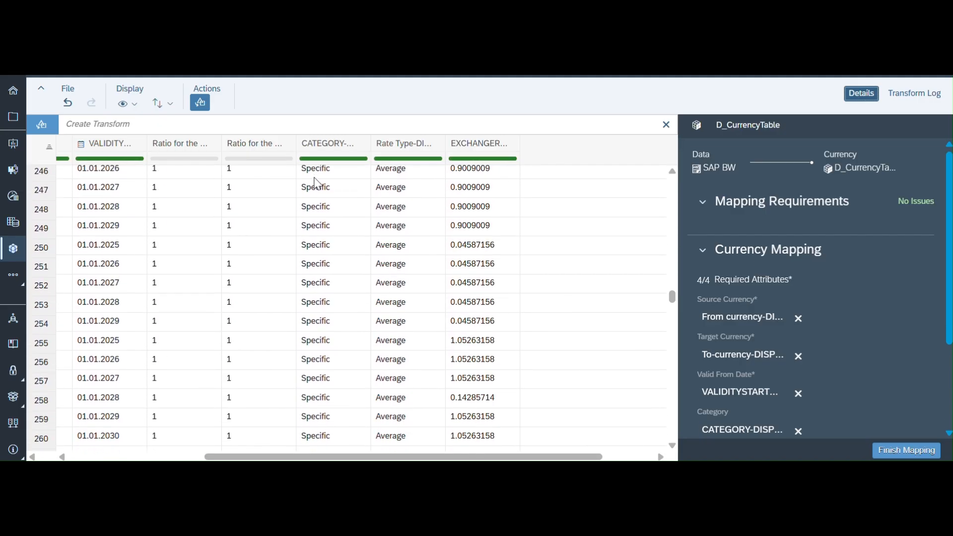
{"action": "scroll", "coordinate": [318, 184], "scroll_direction": "down", "scroll_amount": 7}
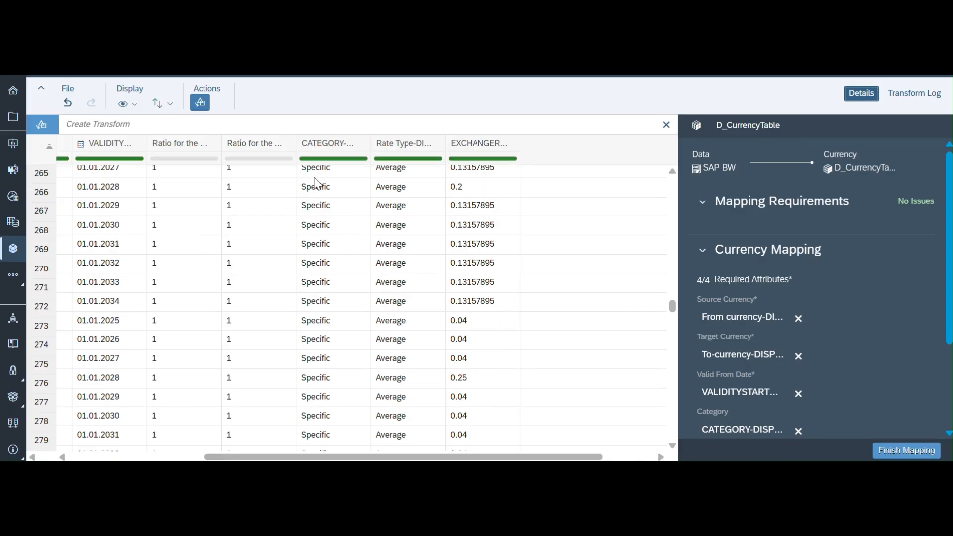
{"action": "scroll", "coordinate": [318, 184], "scroll_direction": "down", "scroll_amount": 8}
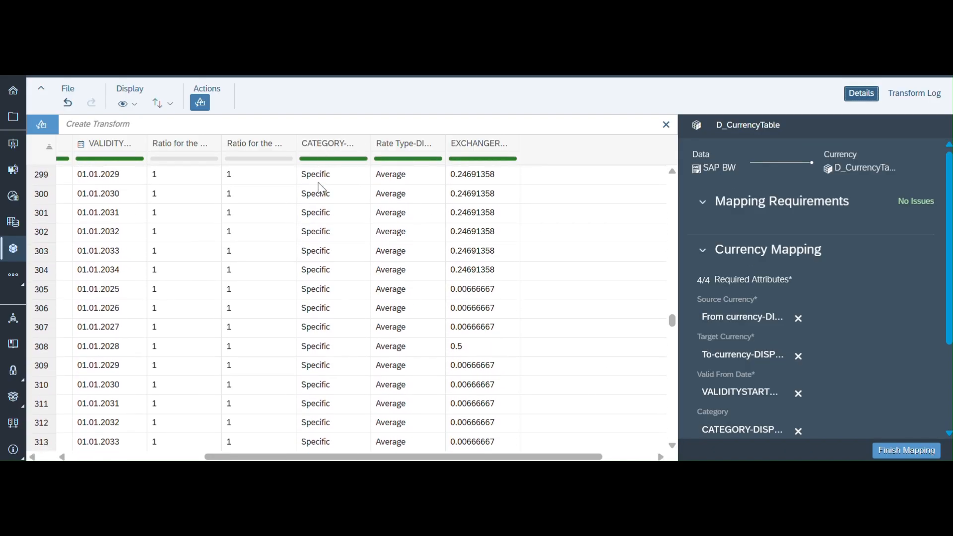
{"action": "scroll", "coordinate": [320, 188], "scroll_direction": "down", "scroll_amount": 16}
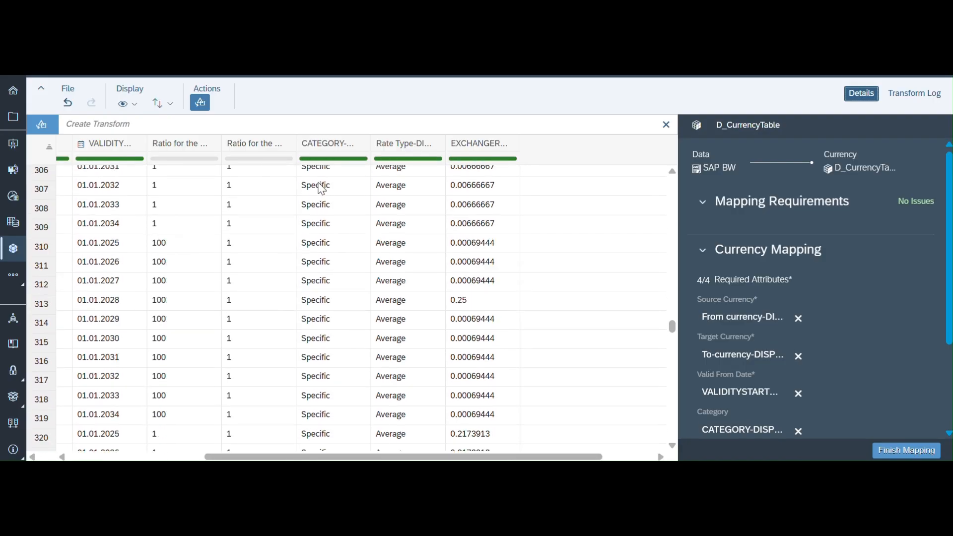
{"action": "scroll", "coordinate": [320, 187], "scroll_direction": "down", "scroll_amount": 20}
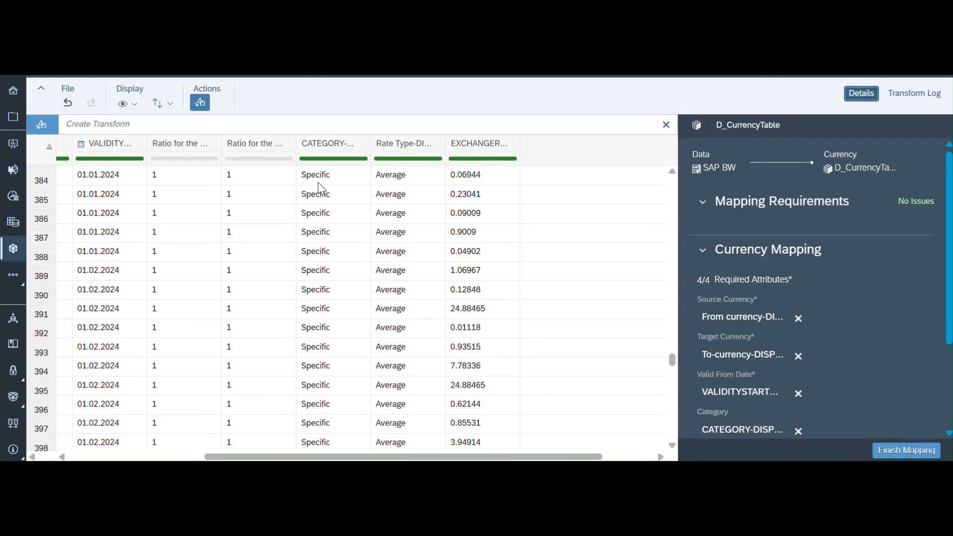
{"action": "scroll", "coordinate": [320, 188], "scroll_direction": "down", "scroll_amount": 1}
{"action": "scroll", "coordinate": [320, 187], "scroll_direction": "up", "scroll_amount": 20}
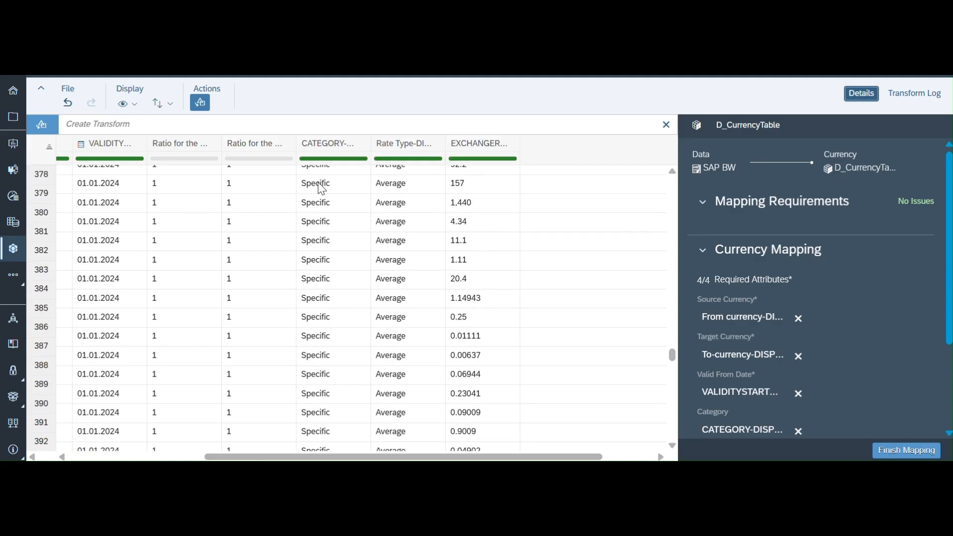
{"action": "scroll", "coordinate": [321, 187], "scroll_direction": "up", "scroll_amount": 20}
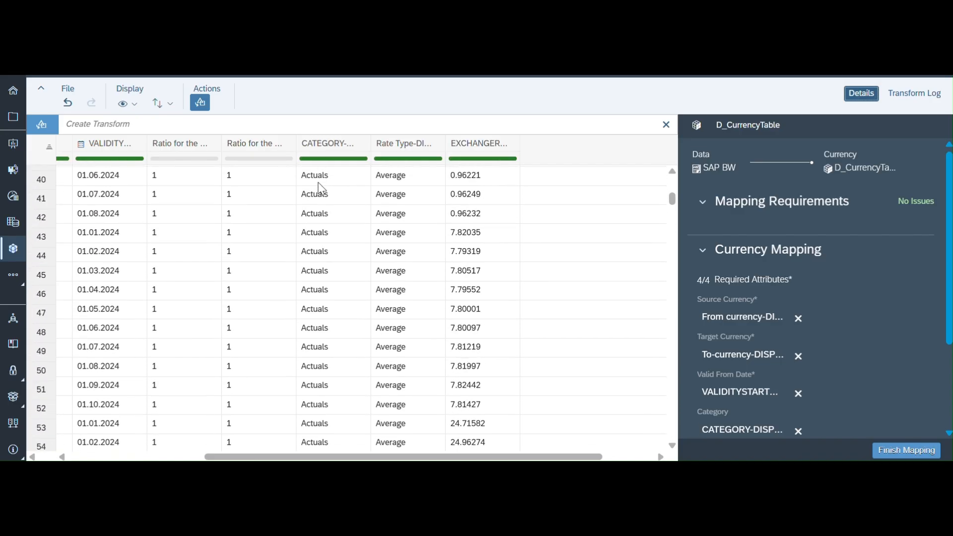
{"action": "scroll", "coordinate": [322, 188], "scroll_direction": "down", "scroll_amount": 20}
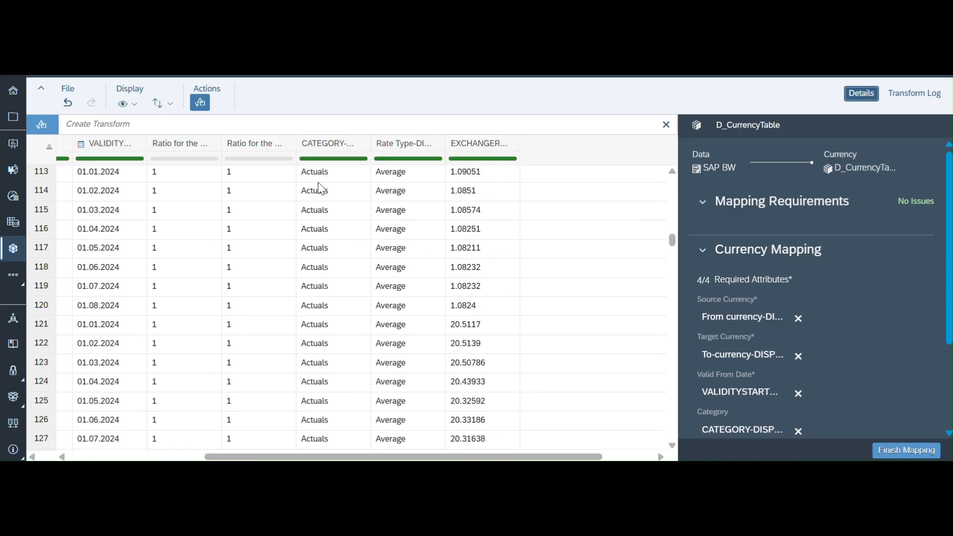
{"action": "scroll", "coordinate": [321, 188], "scroll_direction": "down", "scroll_amount": 20}
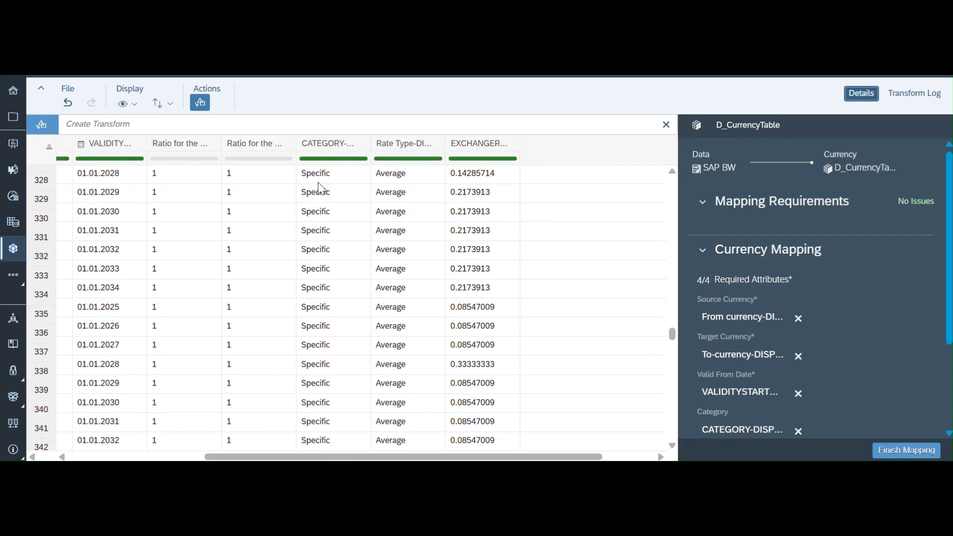
{"action": "scroll", "coordinate": [322, 188], "scroll_direction": "down", "scroll_amount": 3}
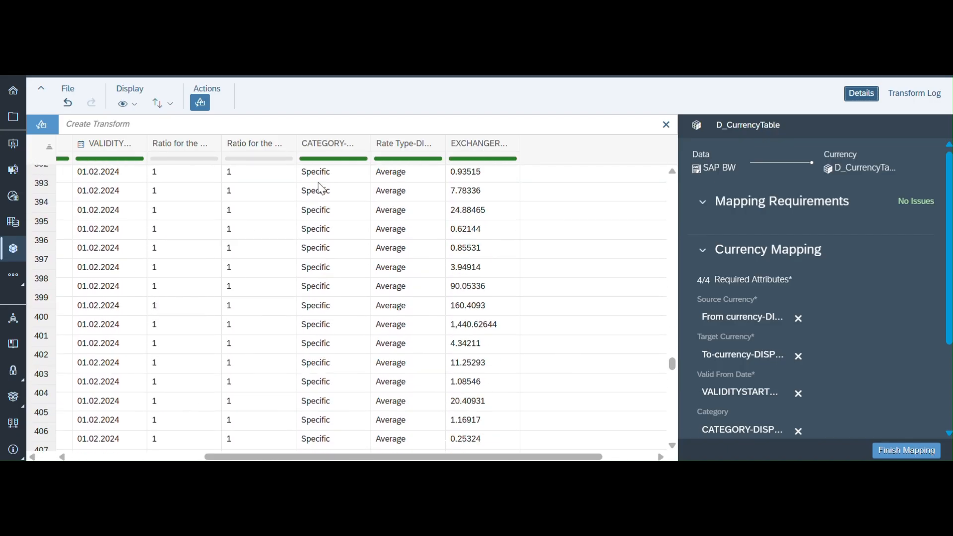
{"action": "scroll", "coordinate": [321, 188], "scroll_direction": "down", "scroll_amount": 20}
Review the exchange rate type and the source and target currencies from the last imported rows back to the first.
{"action": "scroll", "coordinate": [321, 187], "scroll_direction": "left", "scroll_amount": 2}
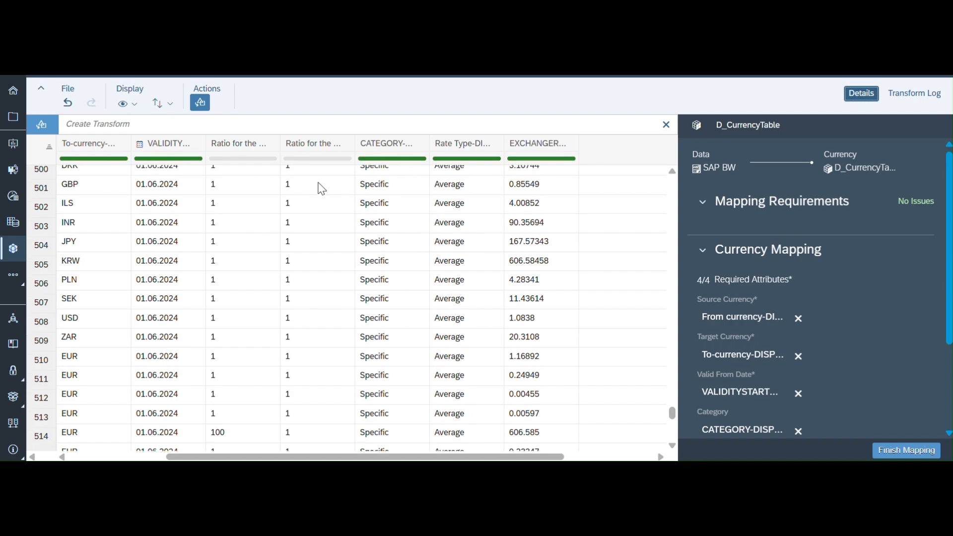
{"action": "scroll", "coordinate": [322, 189], "scroll_direction": "down", "scroll_amount": 13}
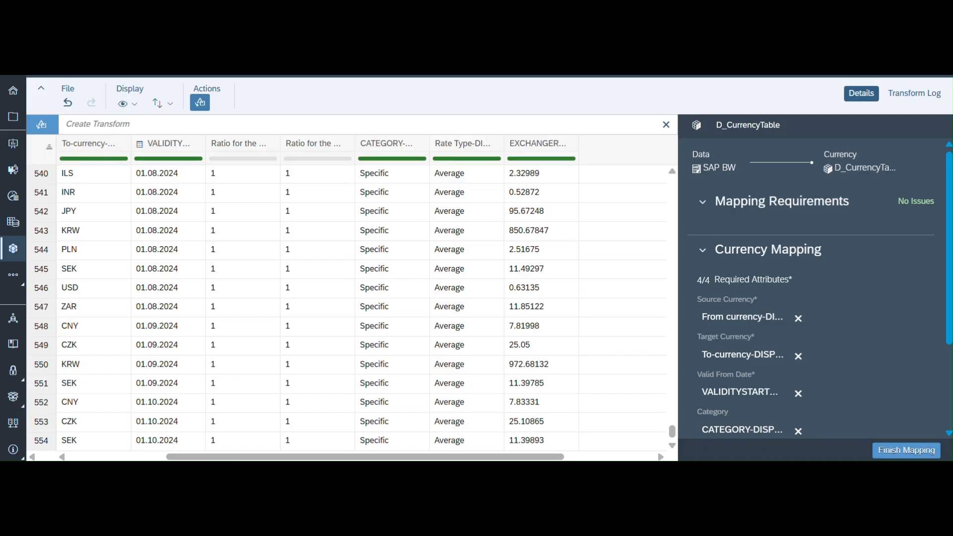
{"action": "scroll", "coordinate": [60, 457], "scroll_direction": "left", "scroll_amount": 3}
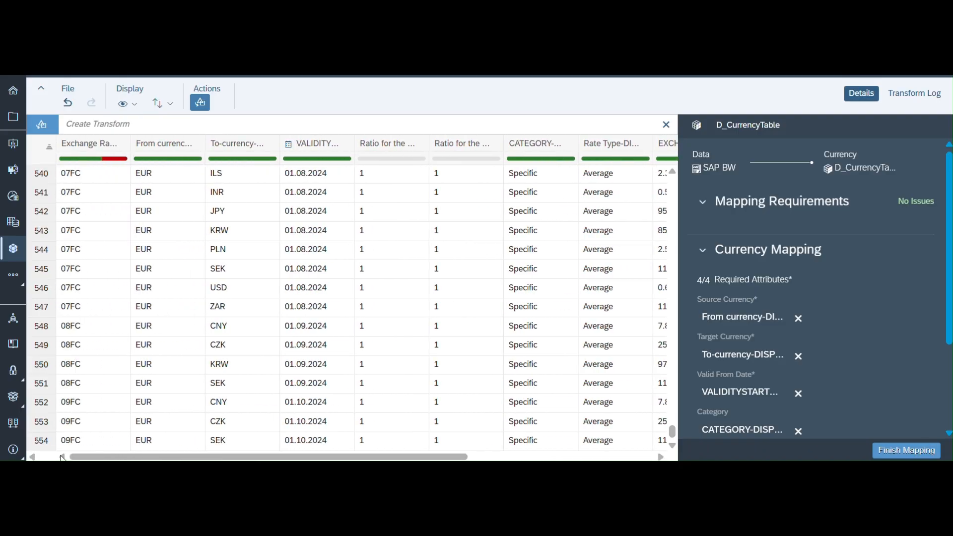
{"action": "scroll", "coordinate": [440, 212], "scroll_direction": "up", "scroll_amount": 20}
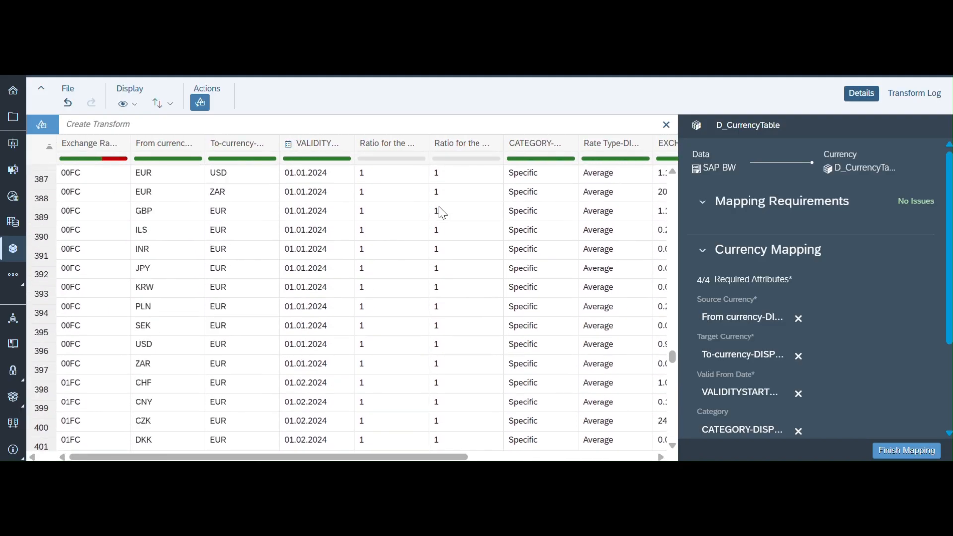
{"action": "scroll", "coordinate": [441, 212], "scroll_direction": "up", "scroll_amount": 20}
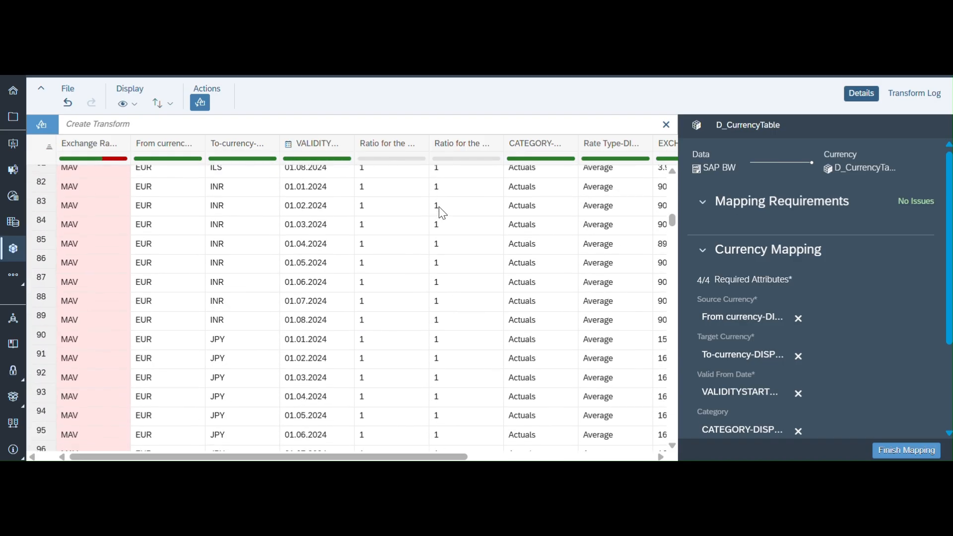
{"action": "scroll", "coordinate": [438, 206], "scroll_direction": "up", "scroll_amount": 1}
{"action": "scroll", "coordinate": [438, 206], "scroll_direction": "right", "scroll_amount": 2}
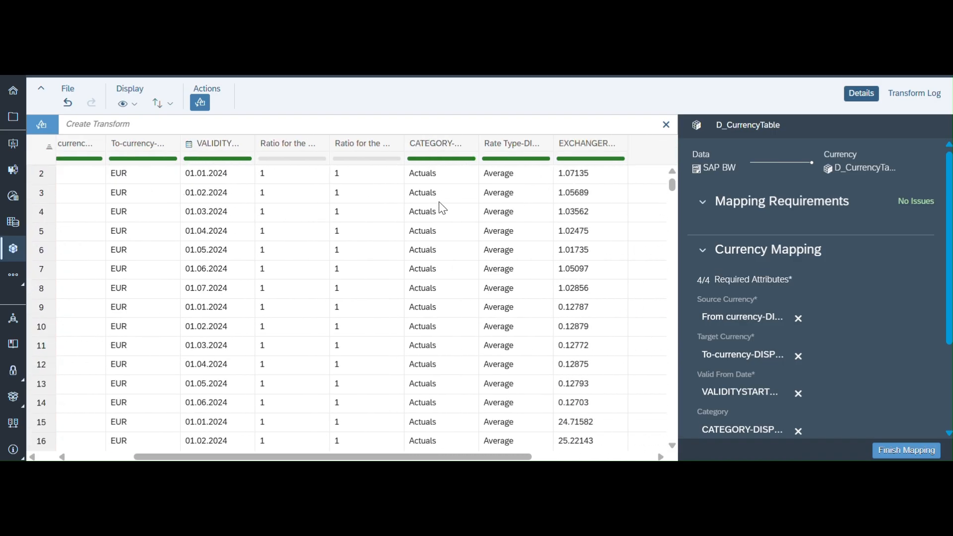
{"action": "scroll", "coordinate": [336, 206], "scroll_direction": "left", "scroll_amount": 2}
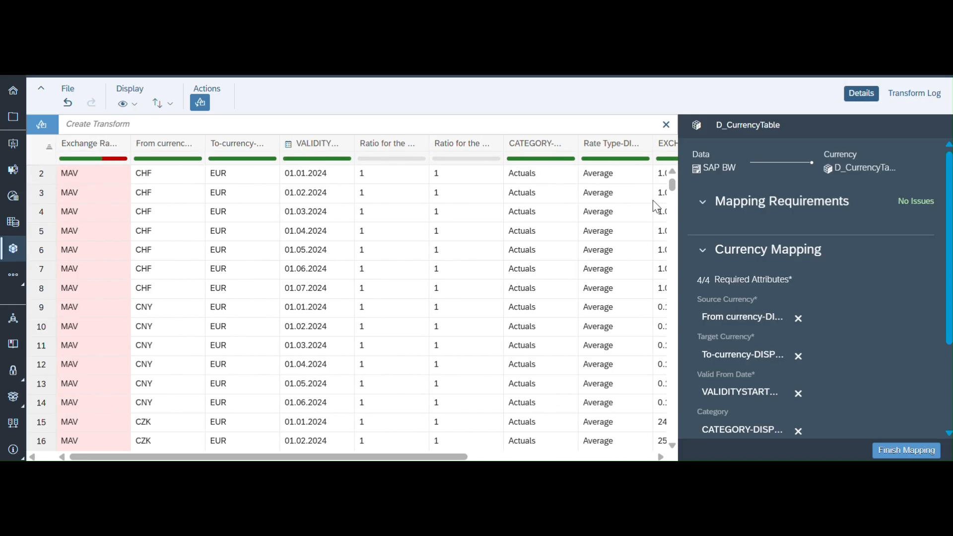
Set up a replacement of MAV with an empty value in the Exchange Rate Type-DISPLAY_KEY column.
{"action": "left_click", "coordinate": [545, 180]}
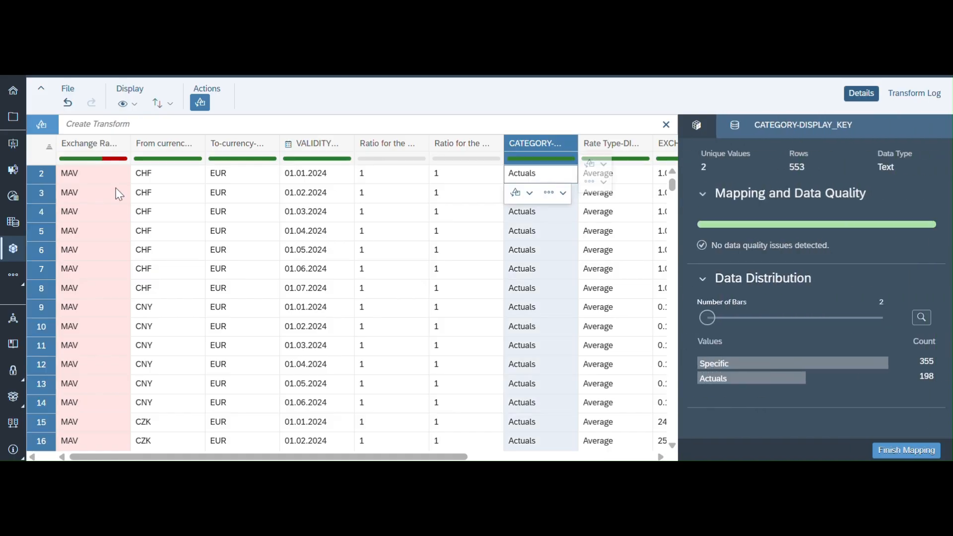
{"action": "left_click", "coordinate": [102, 177]}
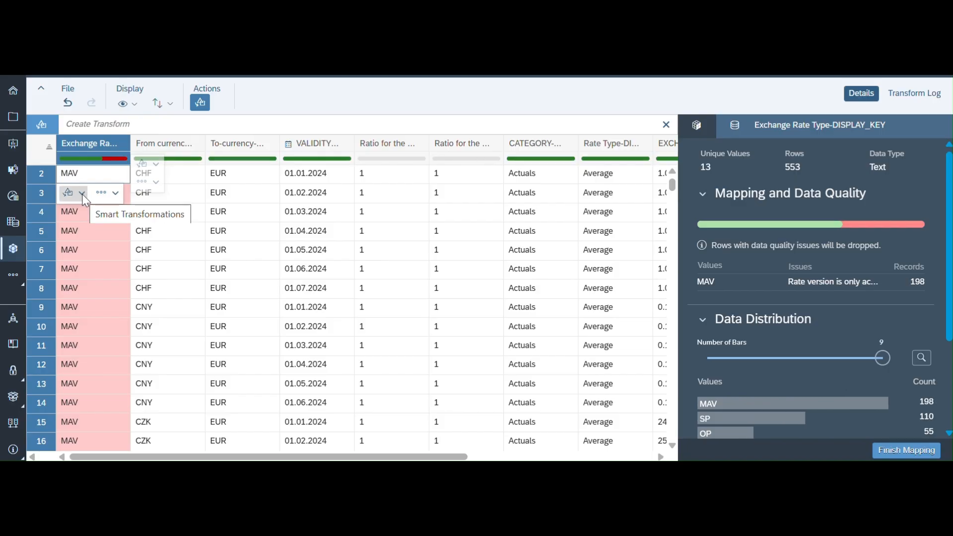
{"action": "left_click", "coordinate": [82, 193]}
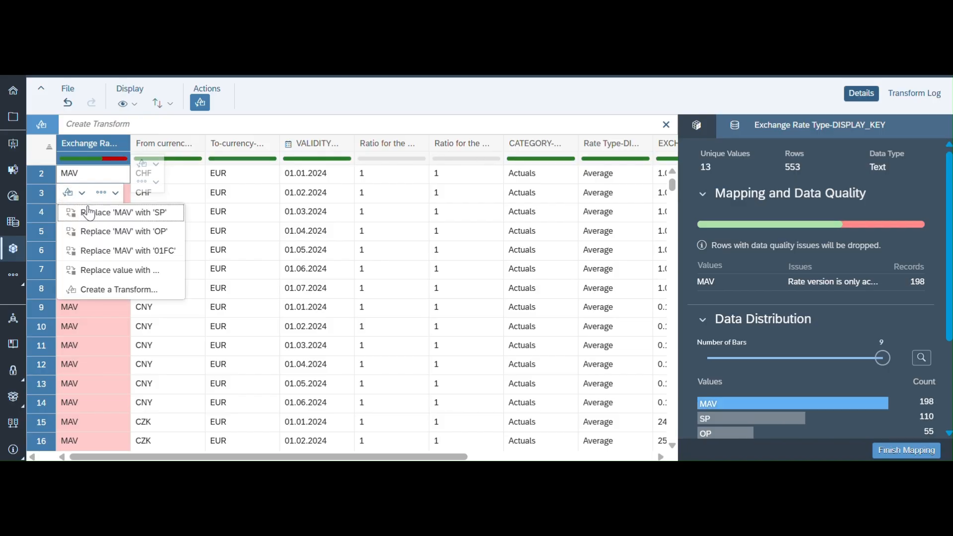
{"action": "left_click", "coordinate": [111, 277]}
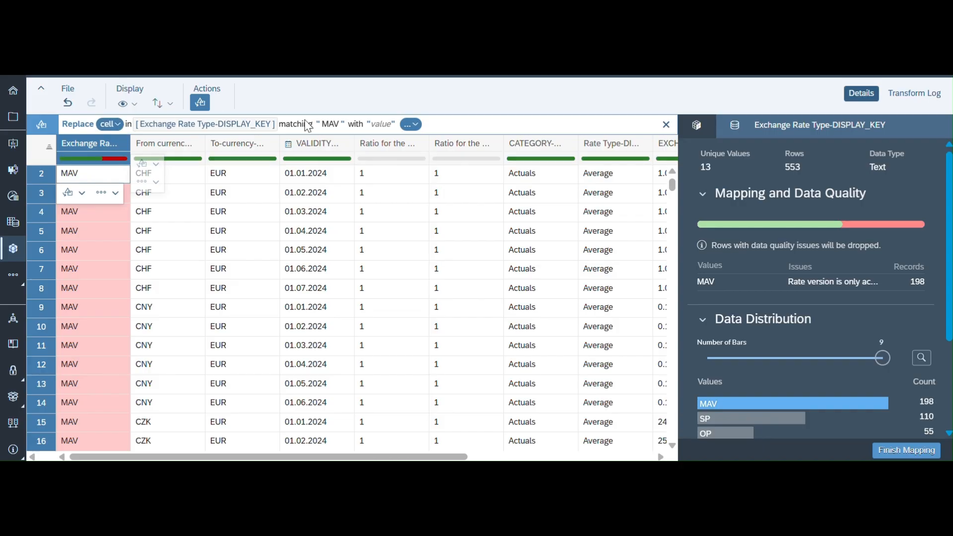
{"action": "left_click", "coordinate": [382, 124]}
Restrict the replacement to rows where CATEGORY-DISPLAY_KEY is Actuals and apply the transform.
{"action": "left_click", "coordinate": [400, 127]}
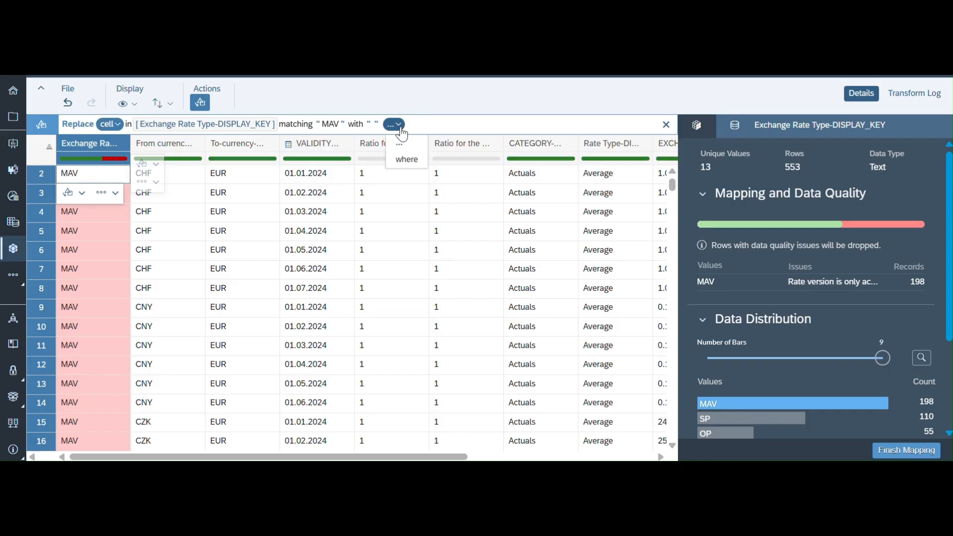
{"action": "left_click", "coordinate": [407, 159]}
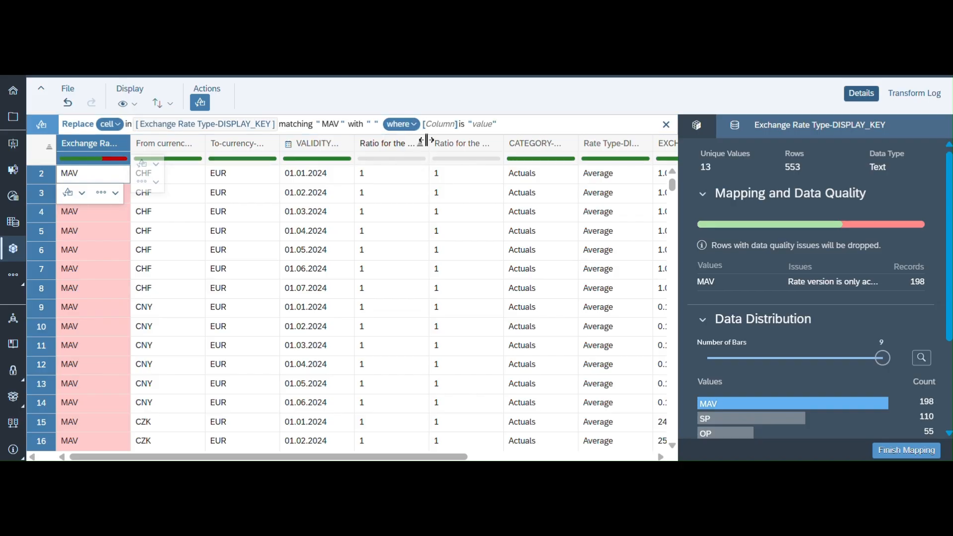
{"action": "left_click", "coordinate": [439, 127]}
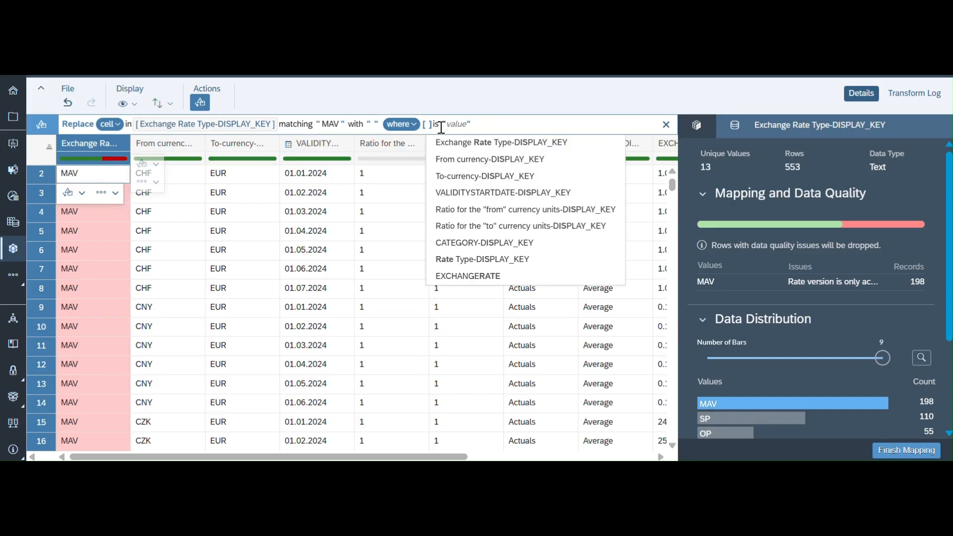
{"action": "left_click", "coordinate": [469, 243]}
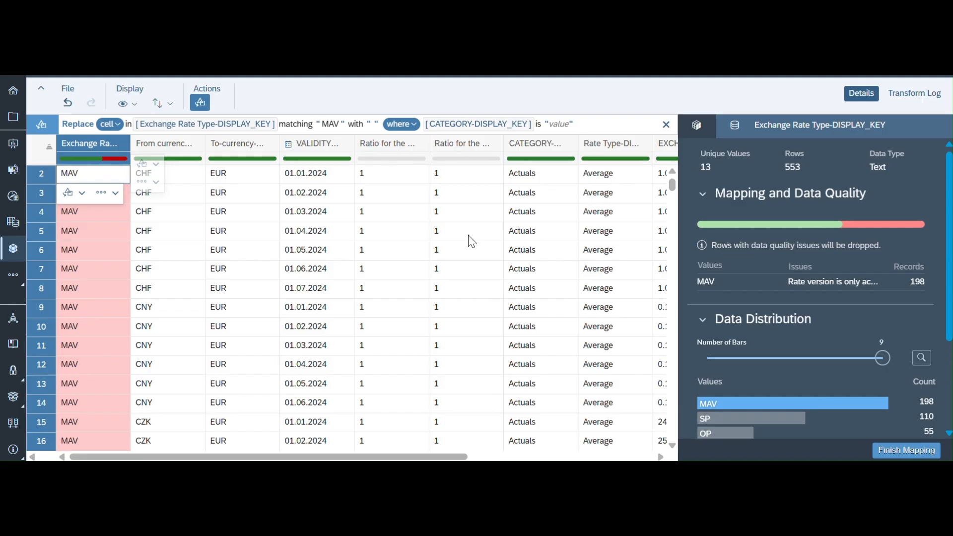
{"action": "left_click", "coordinate": [556, 124]}
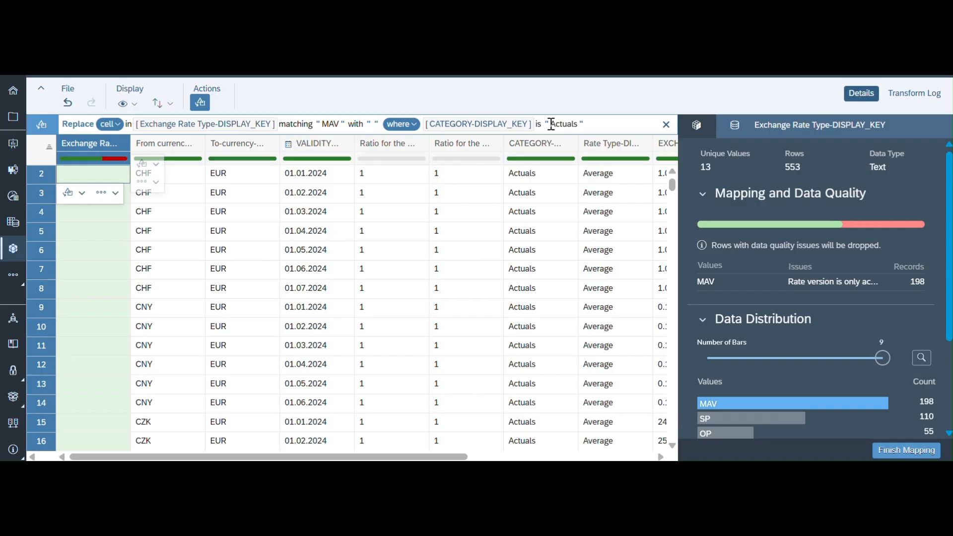
{"action": "key", "text": "Escape"}
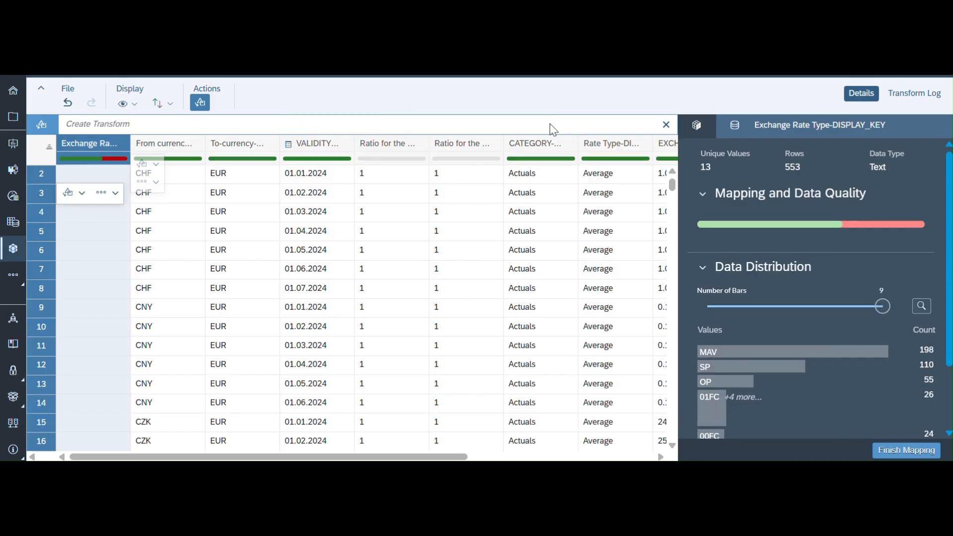
Examine the exchange rate type against the category and validity date from the first to the last imported rows.
{"action": "scroll", "coordinate": [446, 306], "scroll_direction": "down", "scroll_amount": 6}
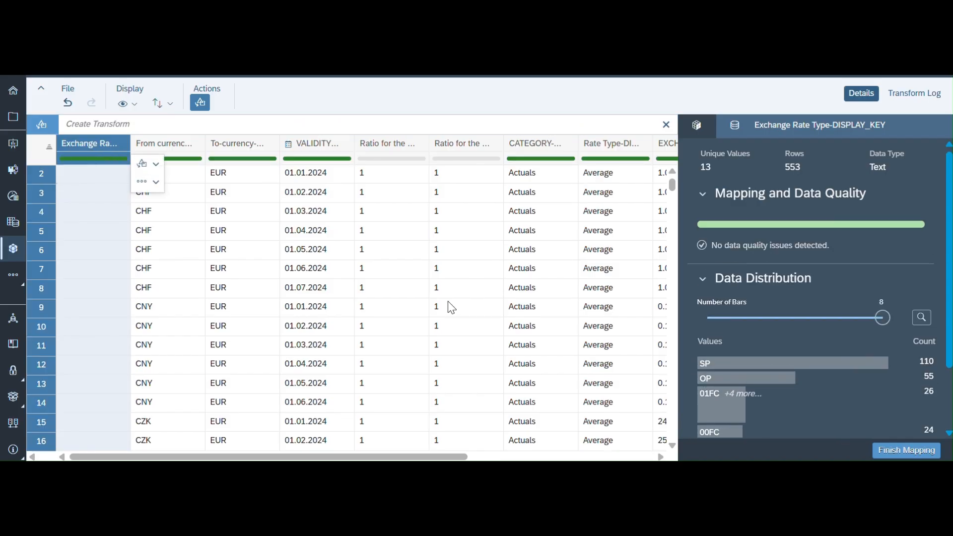
{"action": "scroll", "coordinate": [451, 307], "scroll_direction": "down", "scroll_amount": 15}
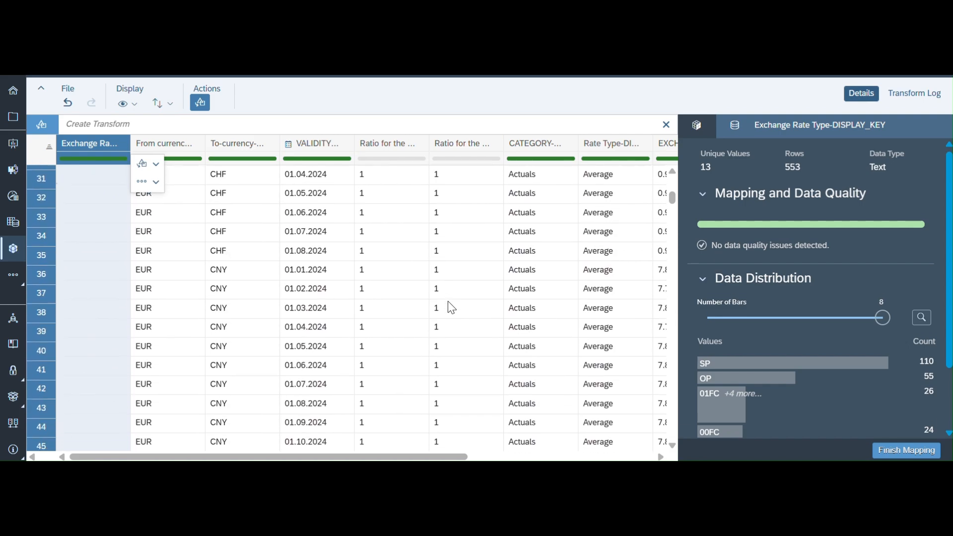
{"action": "scroll", "coordinate": [451, 307], "scroll_direction": "down", "scroll_amount": 14}
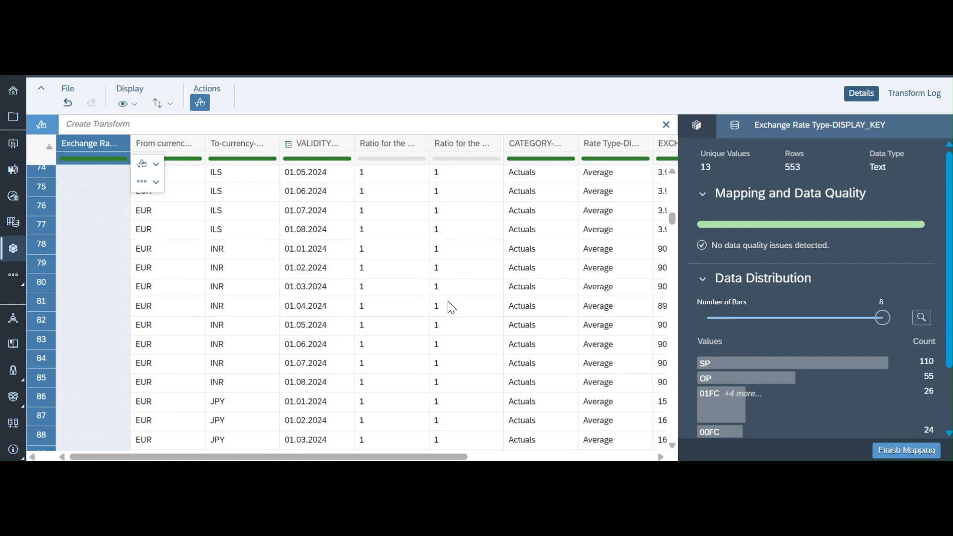
{"action": "scroll", "coordinate": [450, 307], "scroll_direction": "down", "scroll_amount": 20}
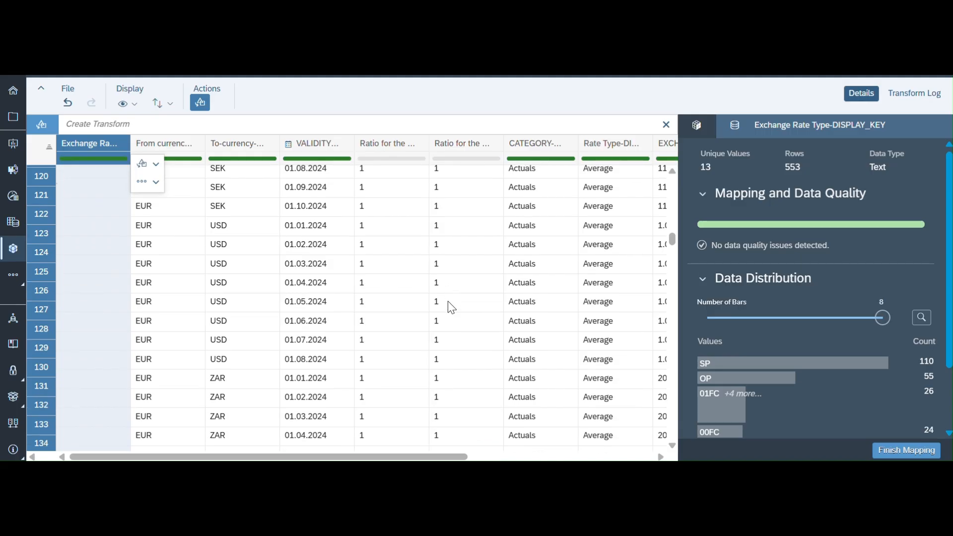
{"action": "scroll", "coordinate": [450, 307], "scroll_direction": "down", "scroll_amount": 20}
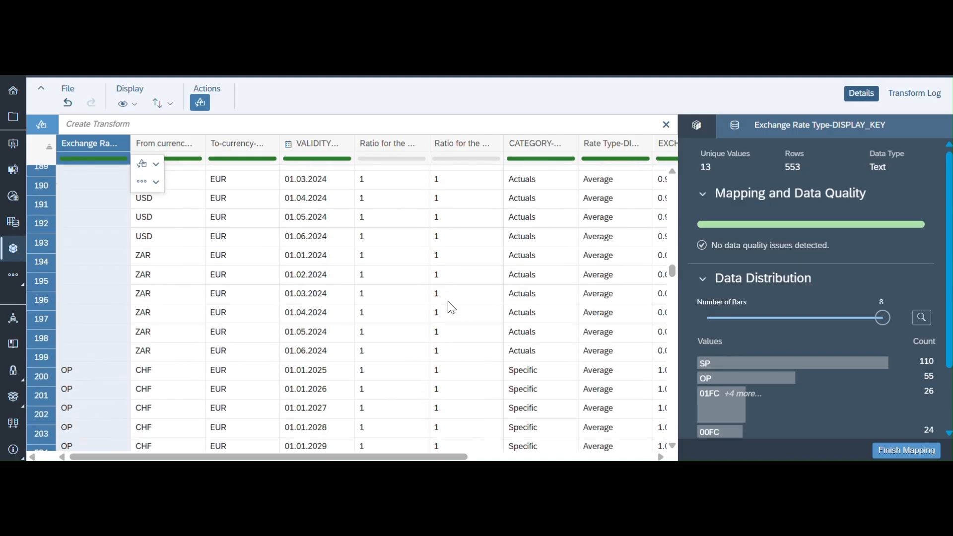
{"action": "scroll", "coordinate": [450, 307], "scroll_direction": "down", "scroll_amount": 20}
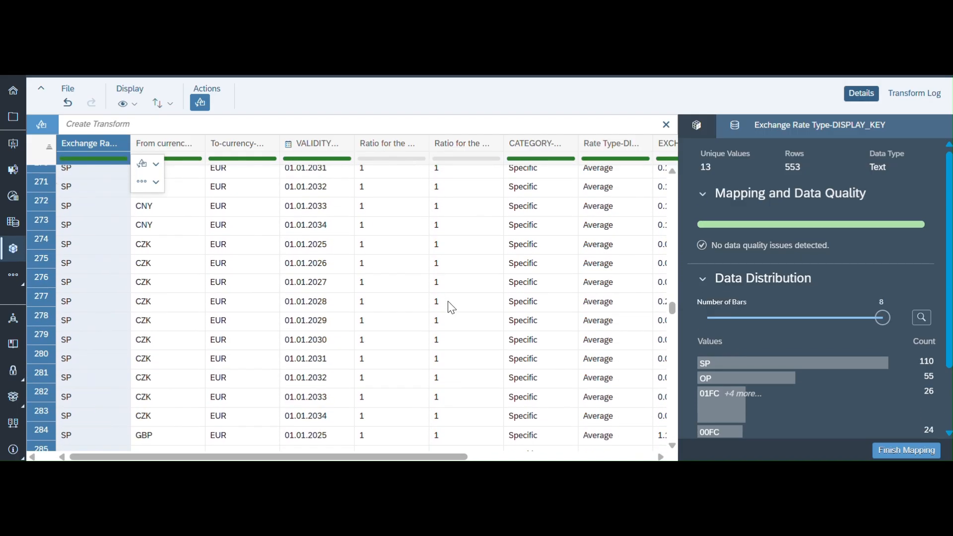
{"action": "scroll", "coordinate": [451, 307], "scroll_direction": "down", "scroll_amount": 10}
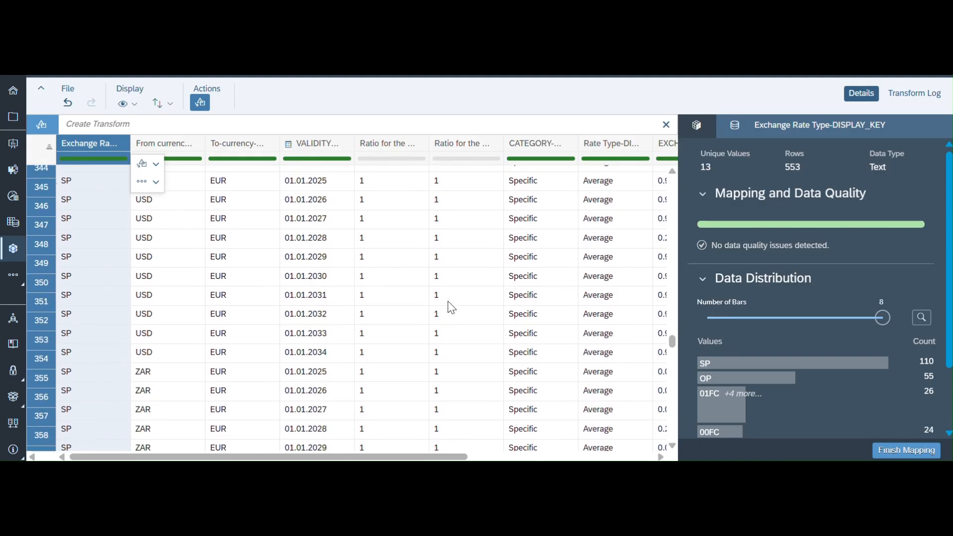
{"action": "scroll", "coordinate": [451, 307], "scroll_direction": "up", "scroll_amount": 3}
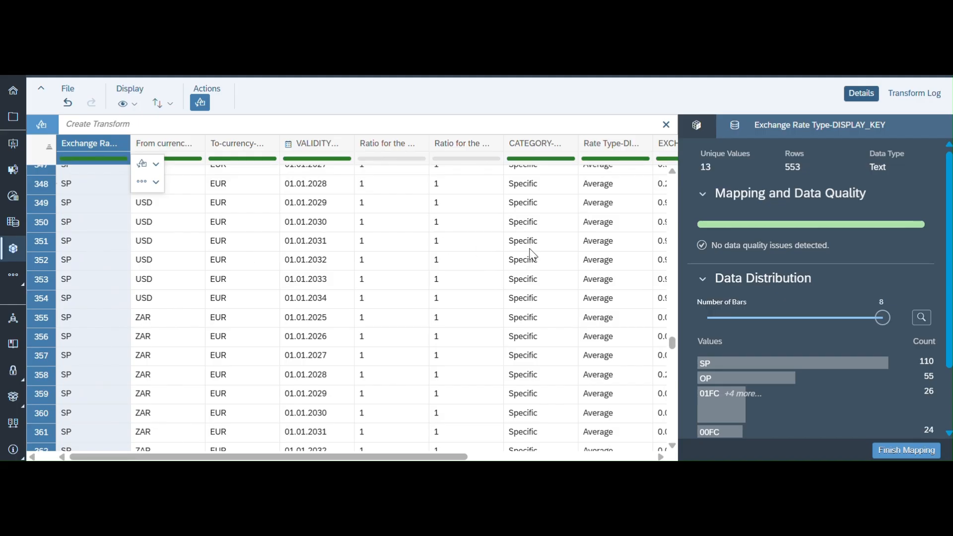
{"action": "scroll", "coordinate": [292, 364], "scroll_direction": "down", "scroll_amount": 4}
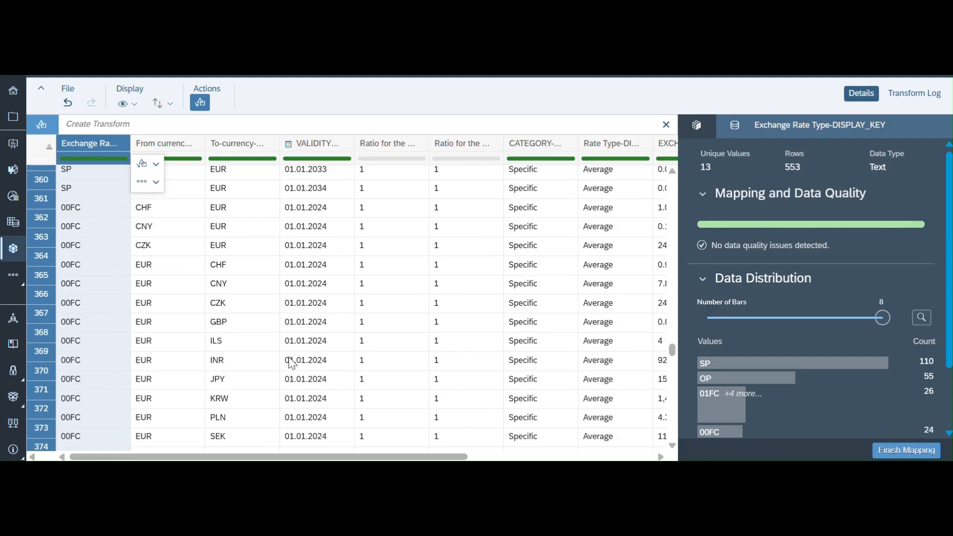
{"action": "scroll", "coordinate": [292, 364], "scroll_direction": "down", "scroll_amount": 17}
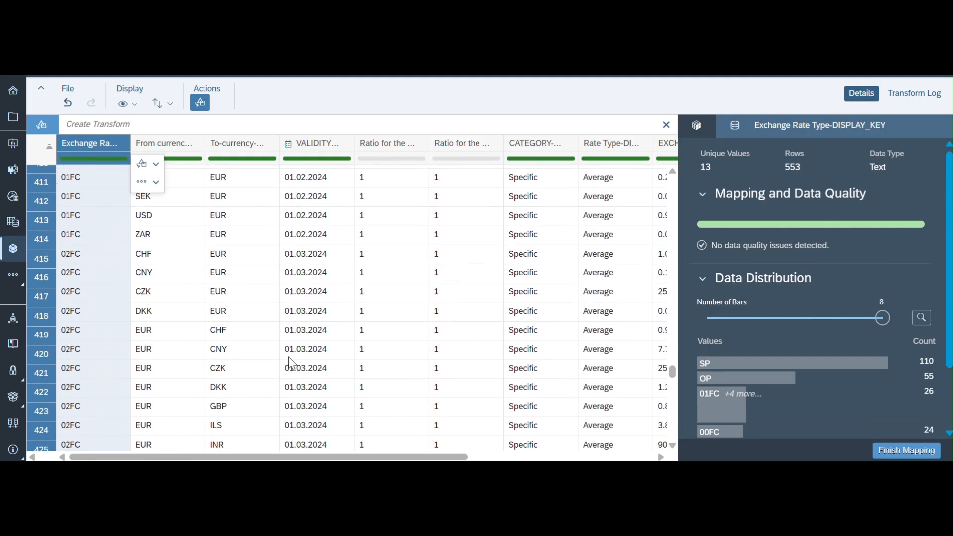
{"action": "scroll", "coordinate": [291, 362], "scroll_direction": "down", "scroll_amount": 20}
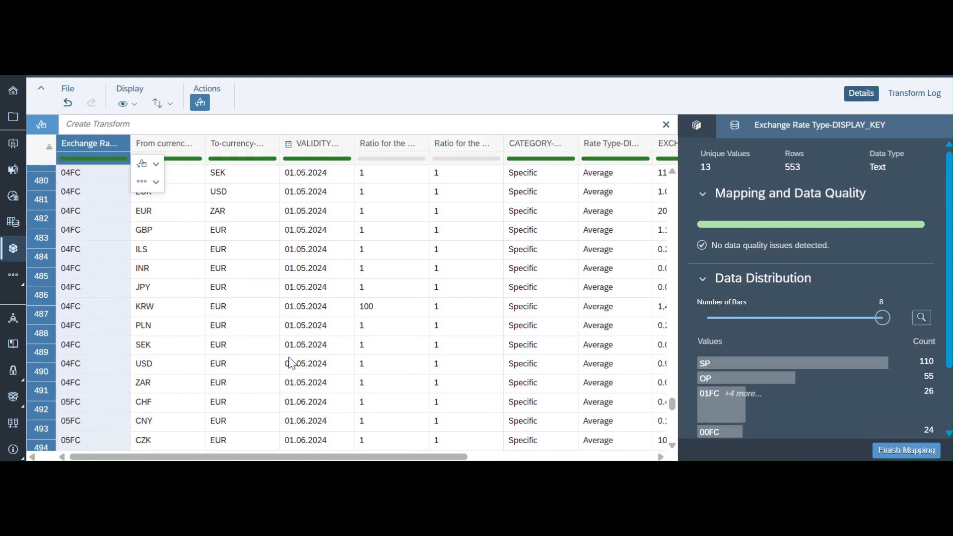
{"action": "scroll", "coordinate": [292, 364], "scroll_direction": "down", "scroll_amount": 20}
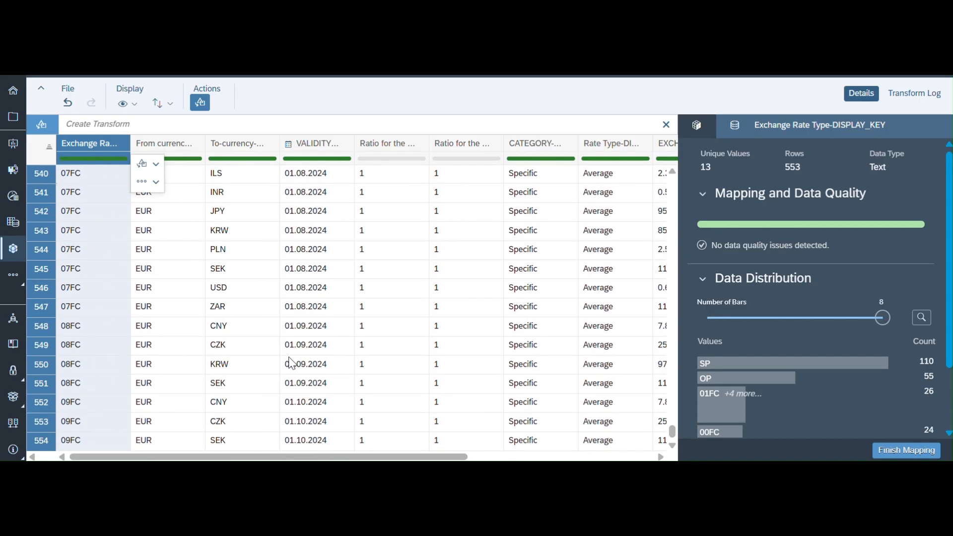
Finish the mapping to import the exchange rates, and open D_CurrencyTable from the recent files.
{"action": "left_click", "coordinate": [894, 452]}
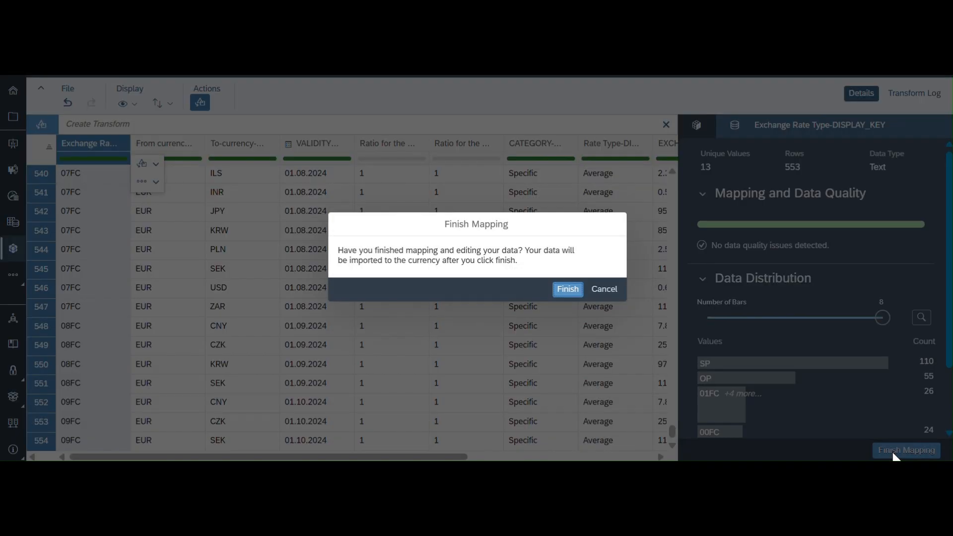
{"action": "left_click", "coordinate": [568, 290]}
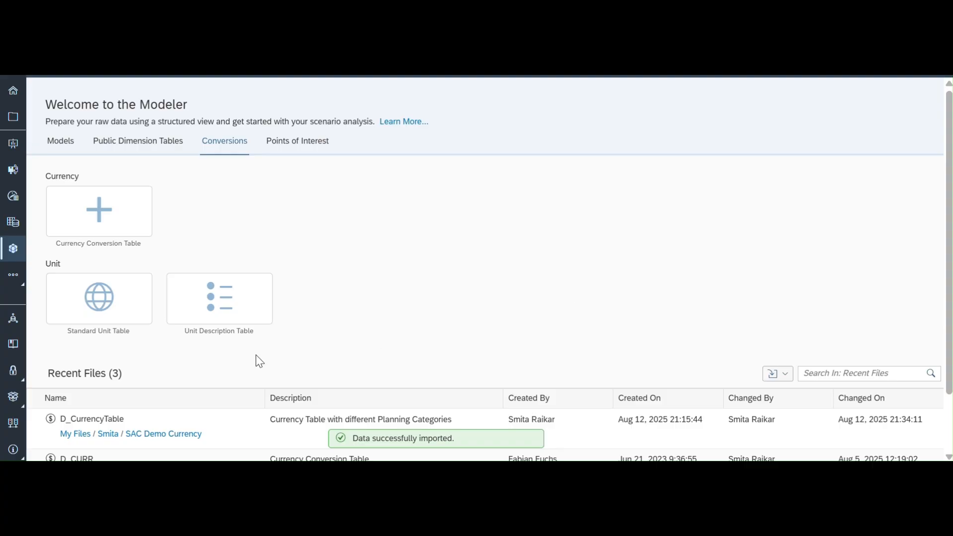
{"action": "left_click", "coordinate": [113, 420]}
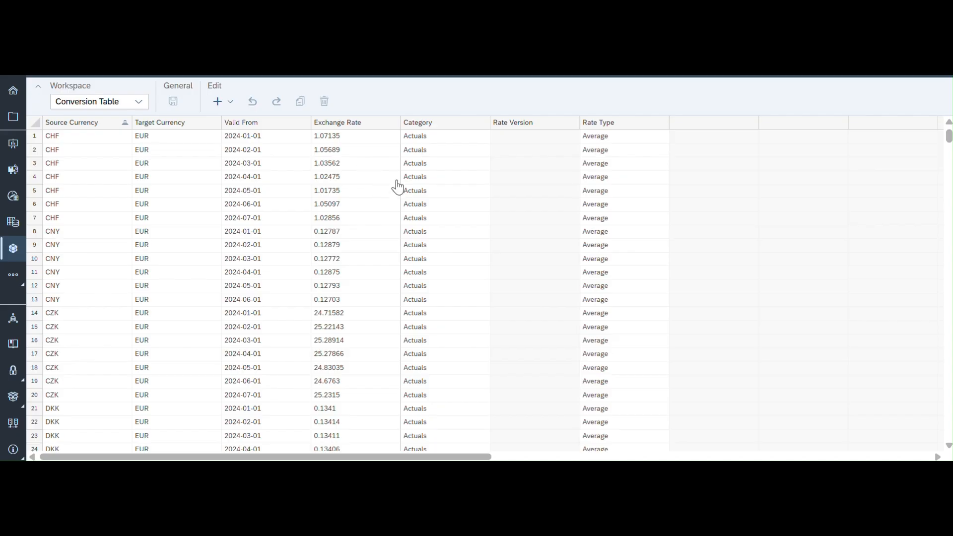
Switch to the Data Management workspace and open the schedule details of the ExchangeRateQueryQuery import job.
{"action": "left_click", "coordinate": [139, 102]}
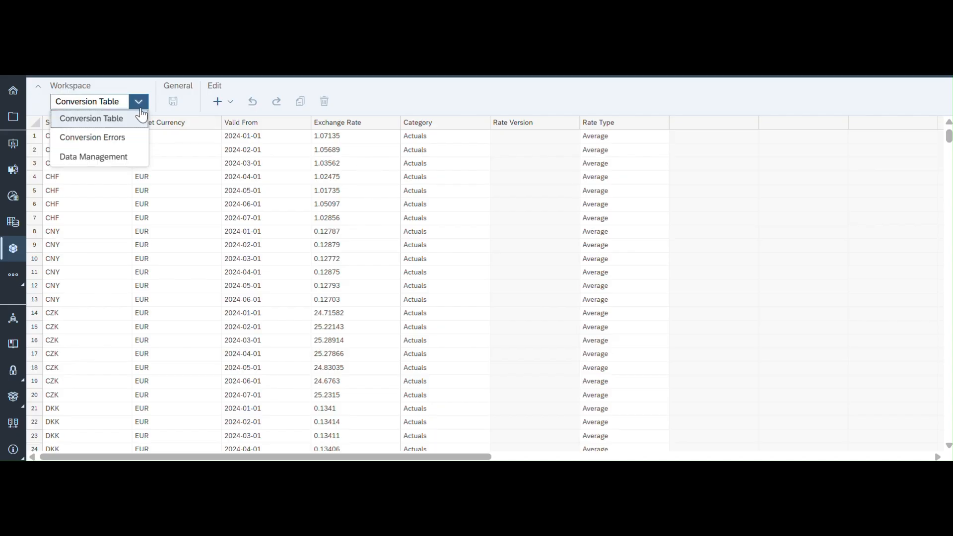
{"action": "left_click", "coordinate": [89, 158]}
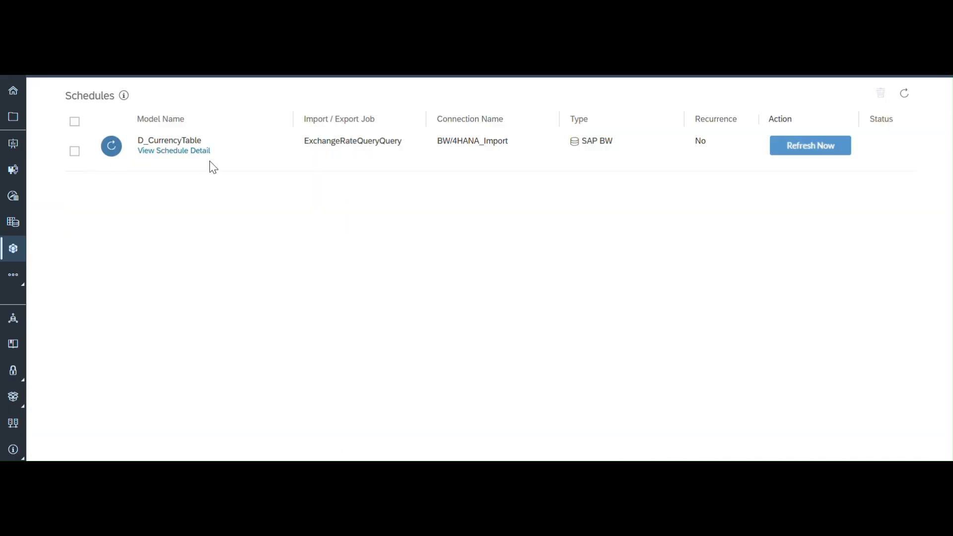
{"action": "left_click", "coordinate": [181, 152]}
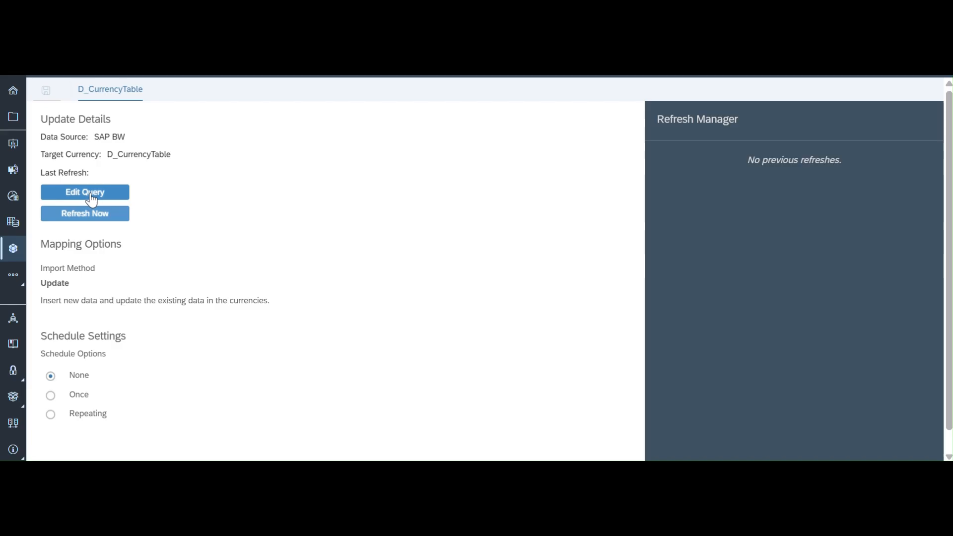
Set the import job's schedule to Repeating with a recurrence of every 1 week.
{"action": "scroll", "coordinate": [144, 259], "scroll_direction": "down", "scroll_amount": 2}
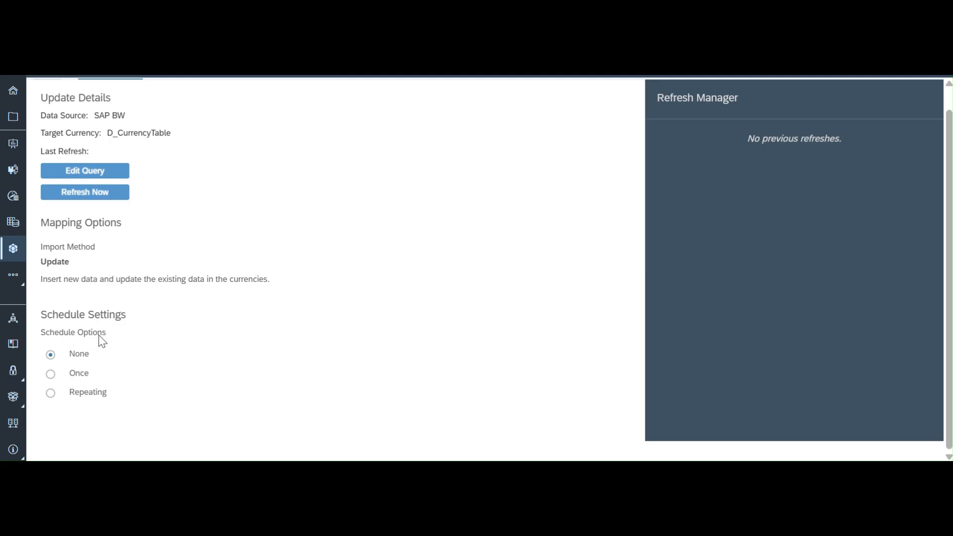
{"action": "left_click", "coordinate": [50, 393]}
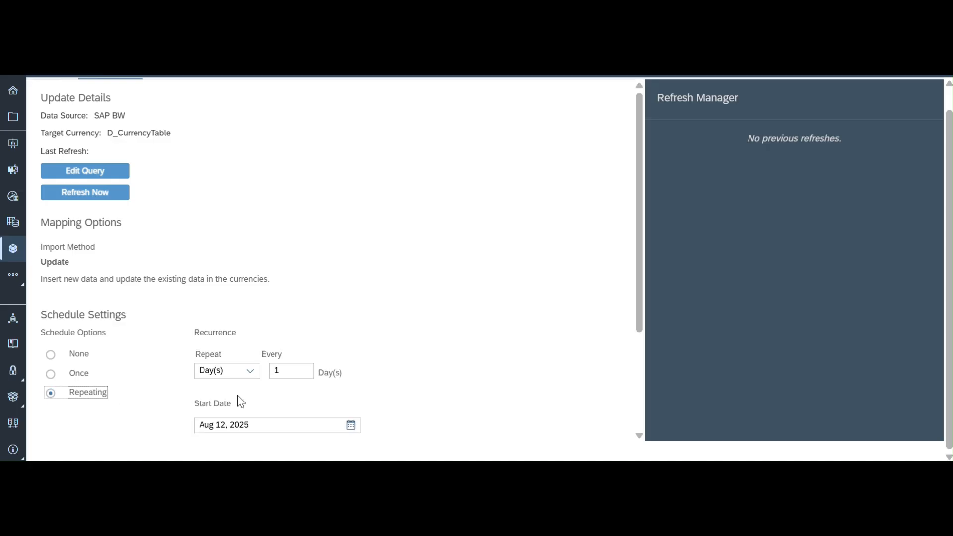
{"action": "left_click", "coordinate": [250, 374]}
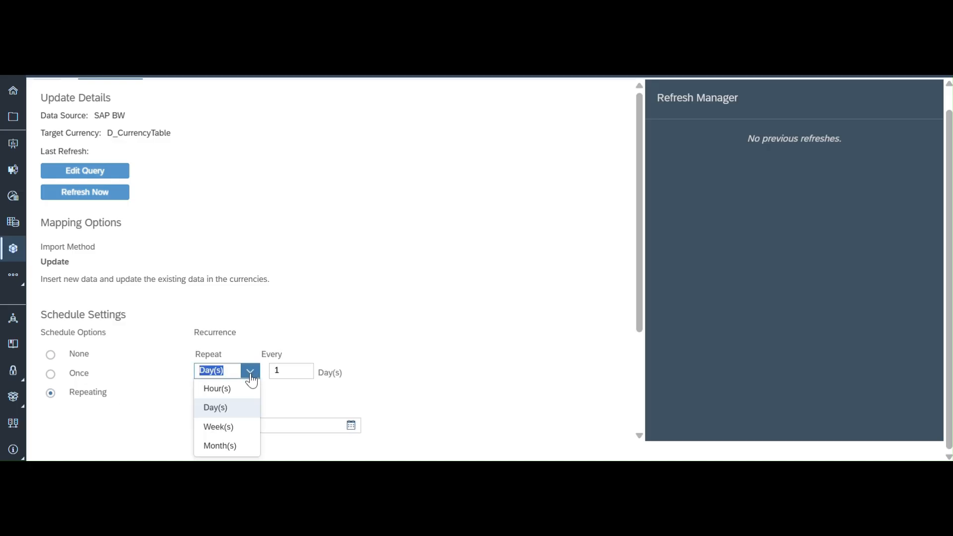
{"action": "left_click", "coordinate": [225, 408]}
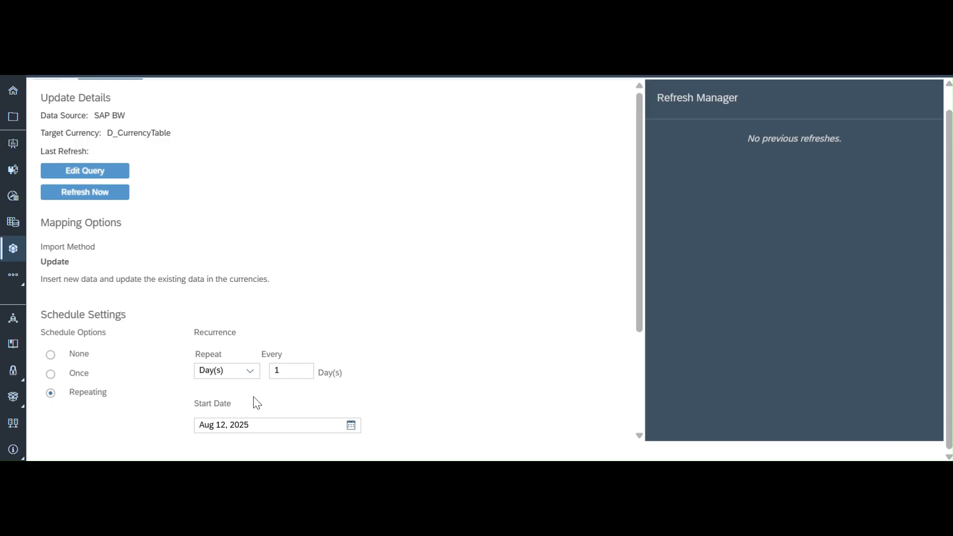
{"action": "left_click", "coordinate": [249, 371]}
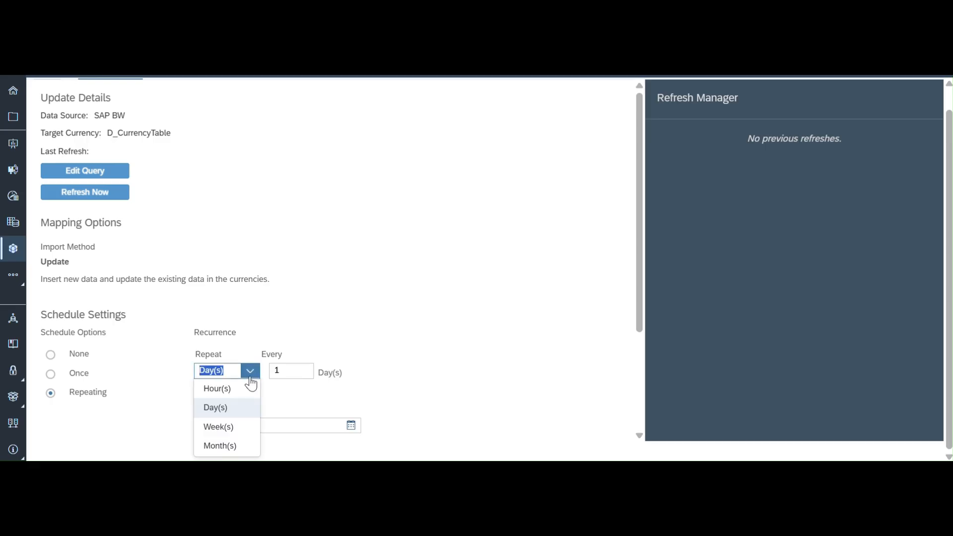
{"action": "left_click", "coordinate": [231, 427]}
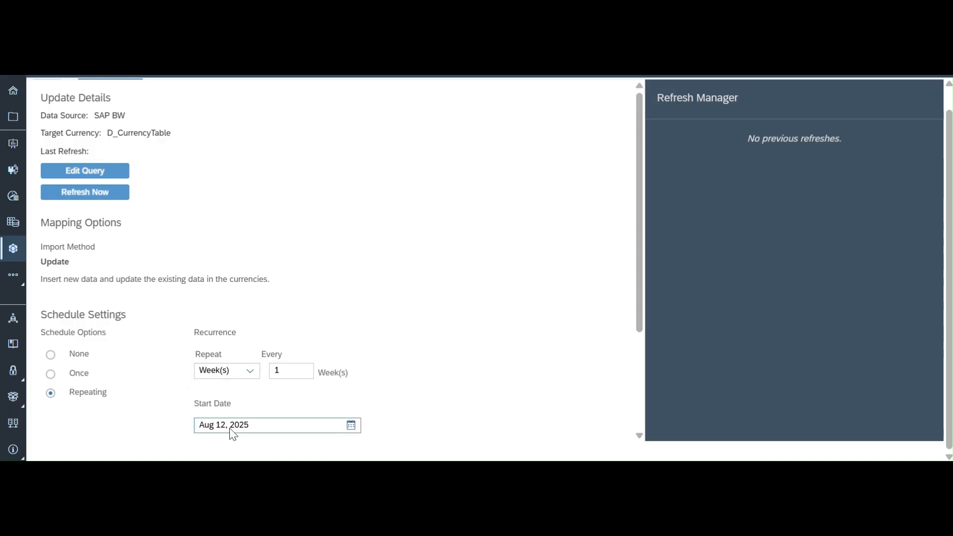
Check the schedule's start date calendar and set the end date to Dec 31, 2025.
{"action": "left_click", "coordinate": [352, 426]}
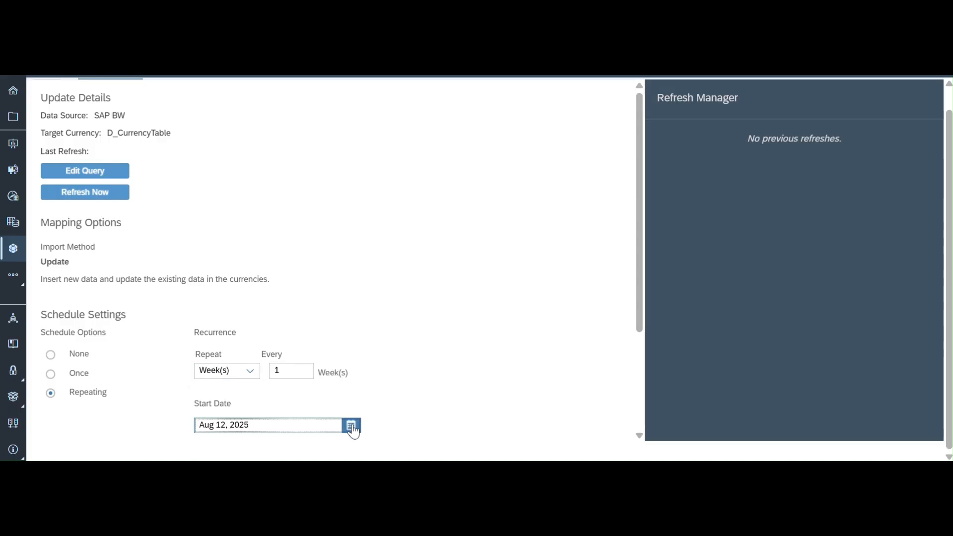
{"action": "left_click", "coordinate": [351, 425]}
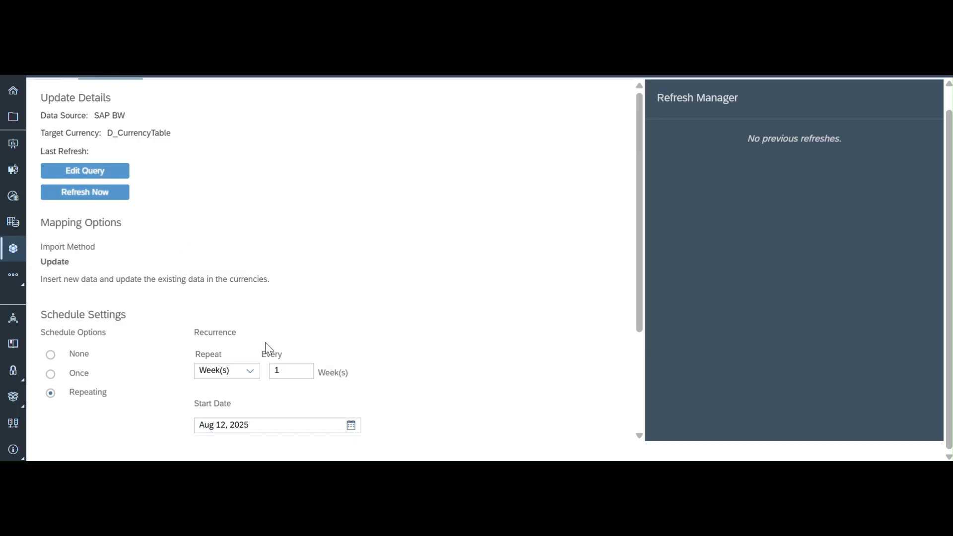
{"action": "scroll", "coordinate": [446, 364], "scroll_direction": "down", "scroll_amount": 3}
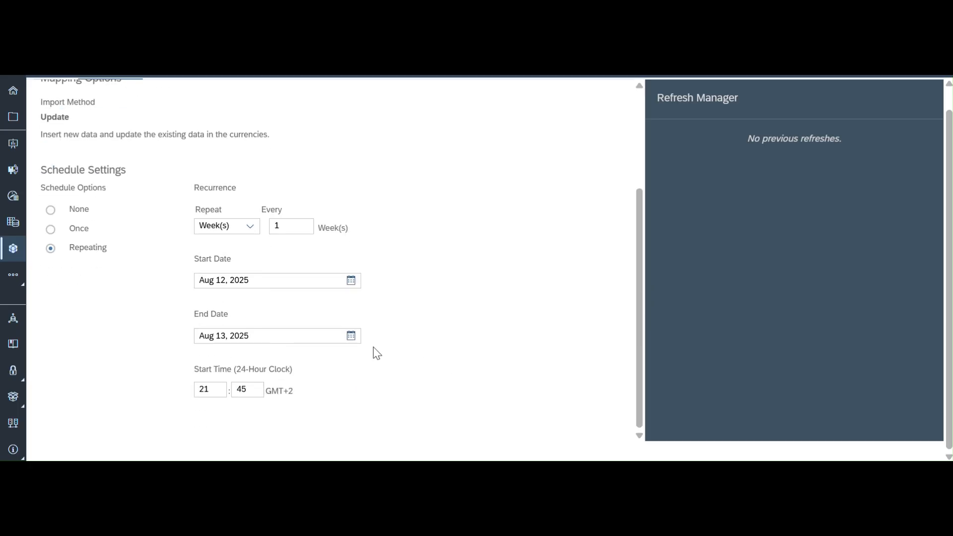
{"action": "left_click", "coordinate": [348, 343]}
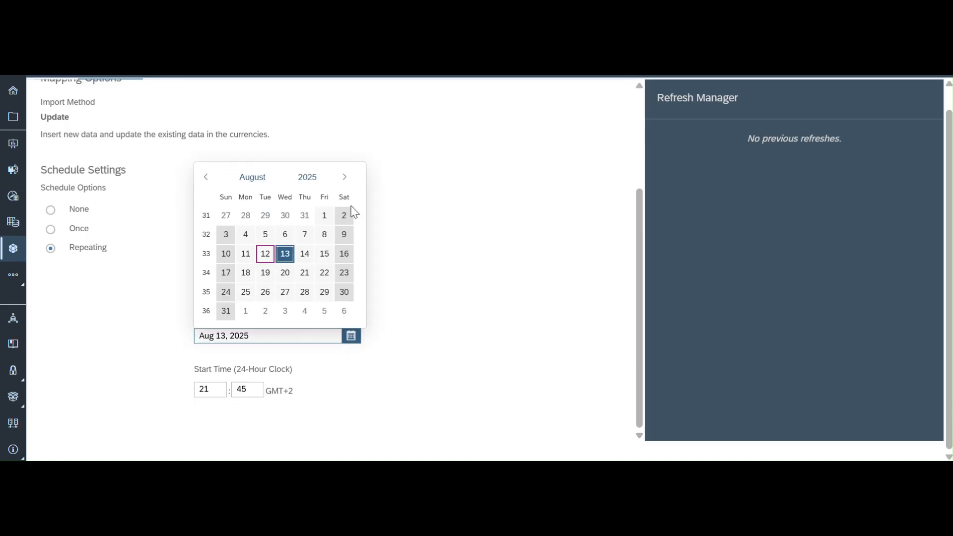
{"action": "left_click", "coordinate": [272, 182]}
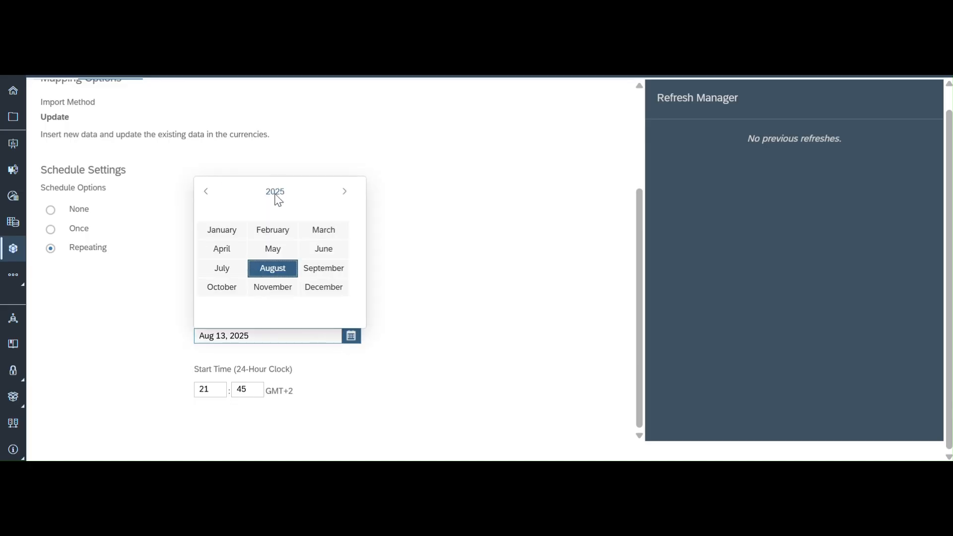
{"action": "left_click", "coordinate": [321, 287]}
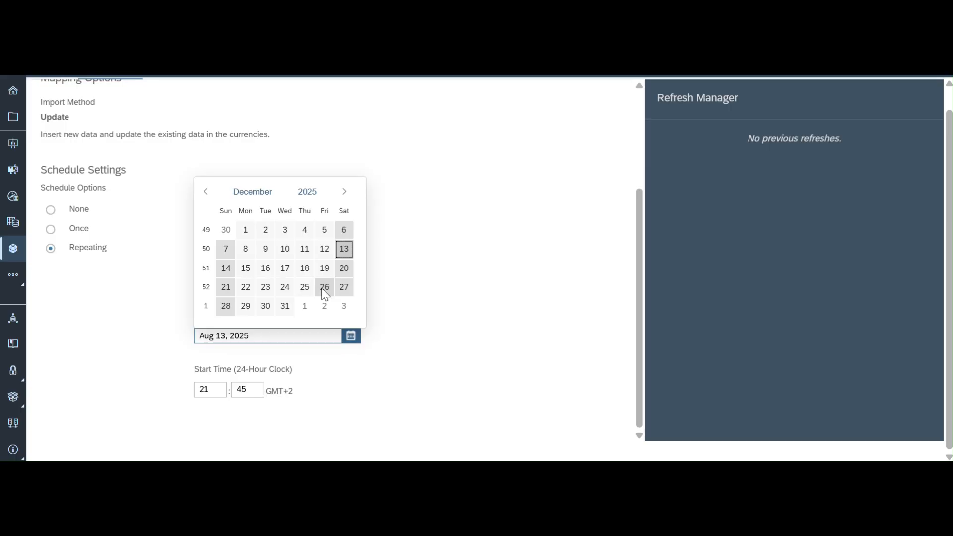
{"action": "left_click", "coordinate": [283, 307]}
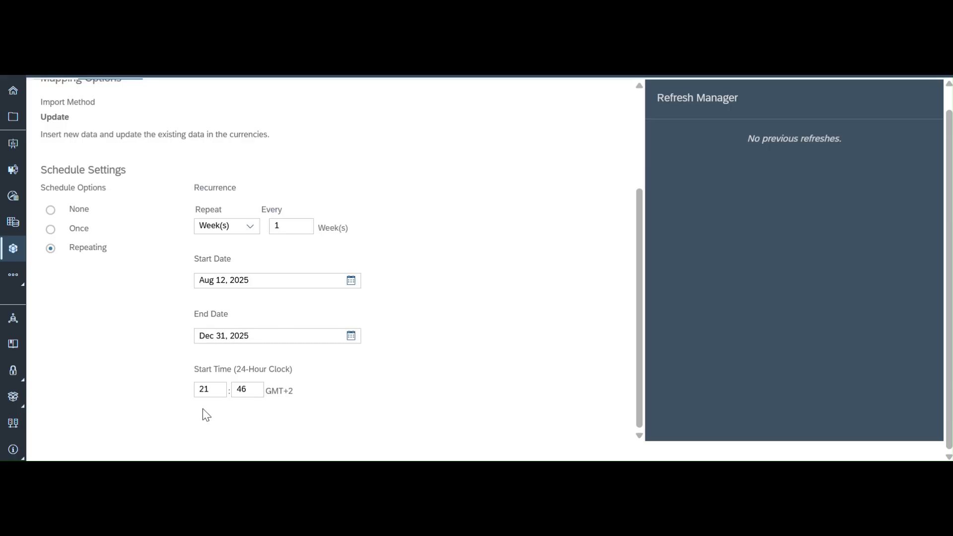
Save the refresh schedule and open D_CurrencyTable from the Modeler's recent conversion files.
{"action": "scroll", "coordinate": [367, 416], "scroll_direction": "up", "scroll_amount": 1}
{"action": "scroll", "coordinate": [367, 416], "scroll_direction": "up", "scroll_amount": 3}
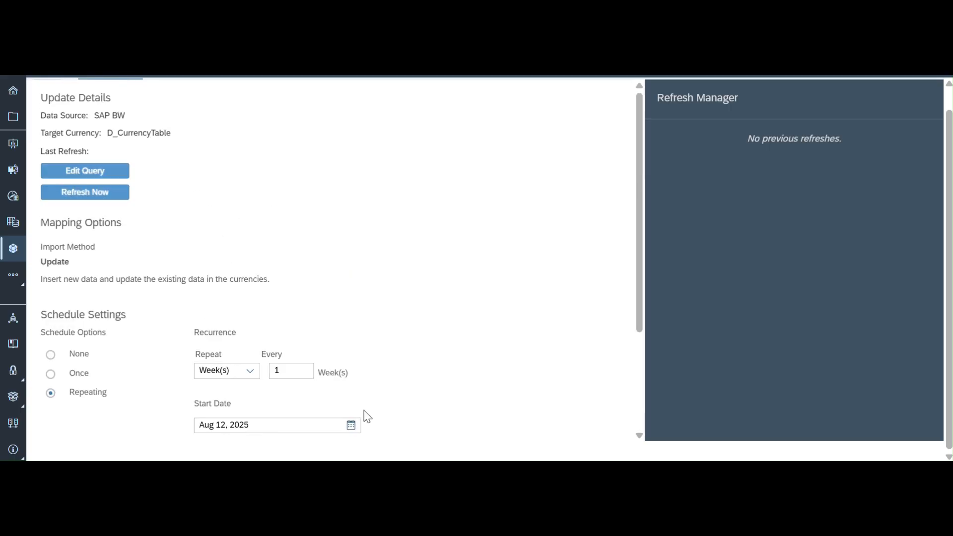
{"action": "scroll", "coordinate": [367, 416], "scroll_direction": "up", "scroll_amount": 1}
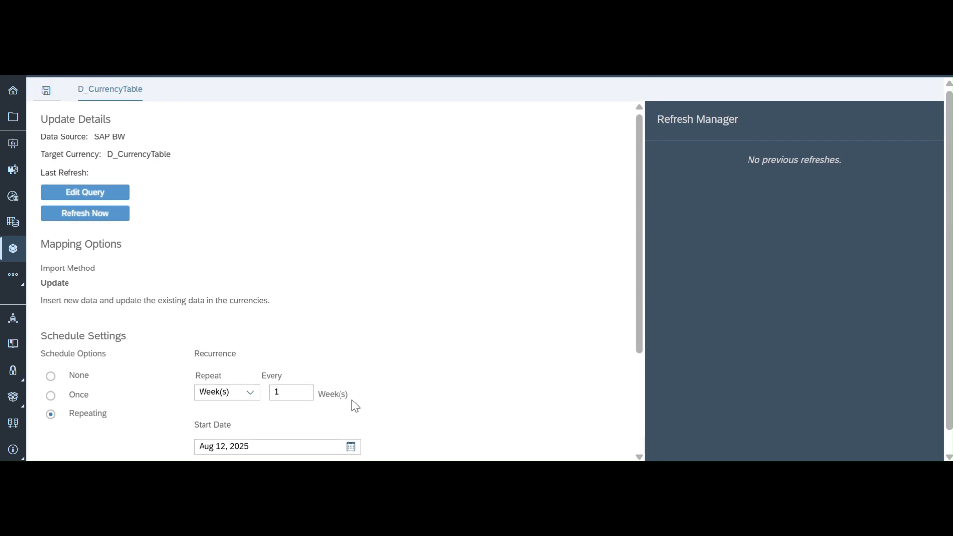
{"action": "left_click", "coordinate": [45, 90]}
{"action": "left_click", "coordinate": [46, 90]}
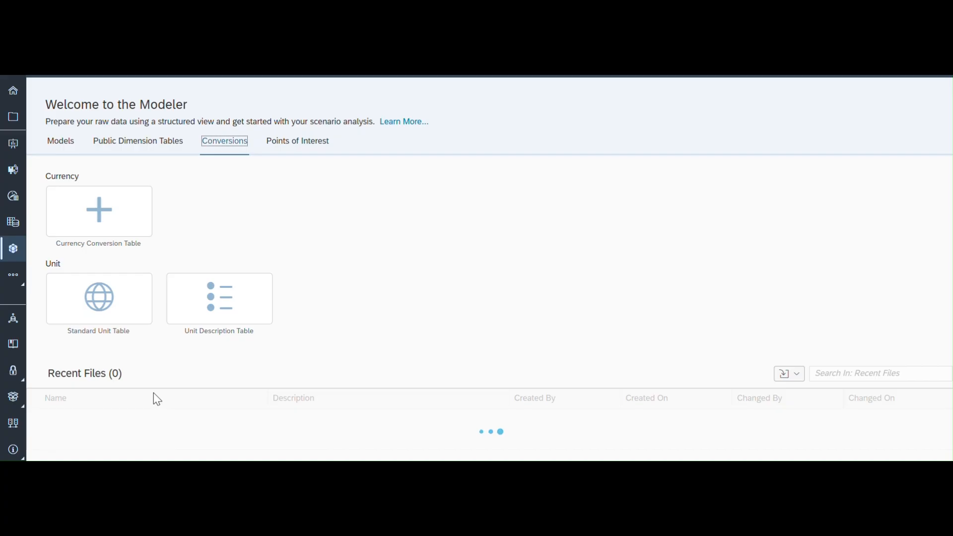
{"action": "left_click", "coordinate": [92, 425]}
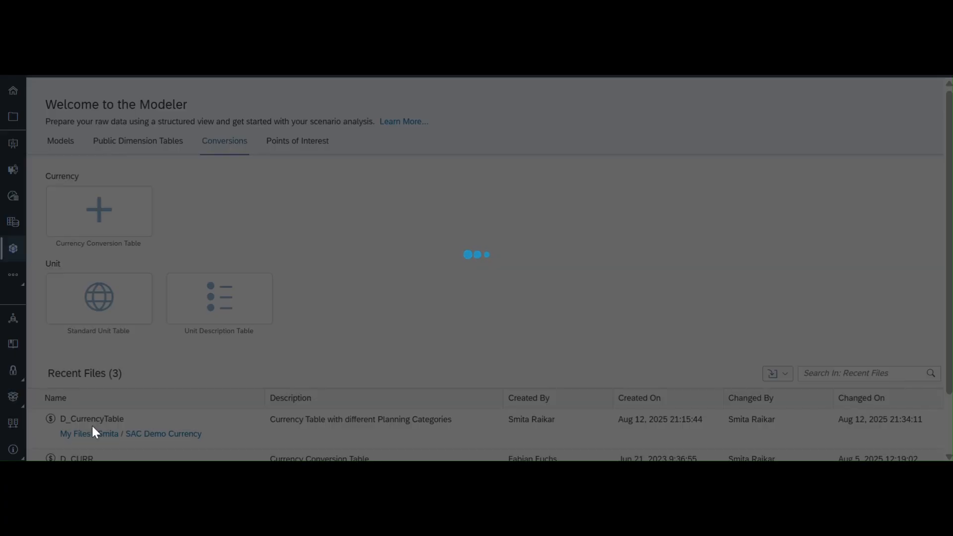
Examine the imported exchange rates from the Actuals rows down to where the Specific category begins.
{"action": "scroll", "coordinate": [393, 255], "scroll_direction": "down", "scroll_amount": 20}
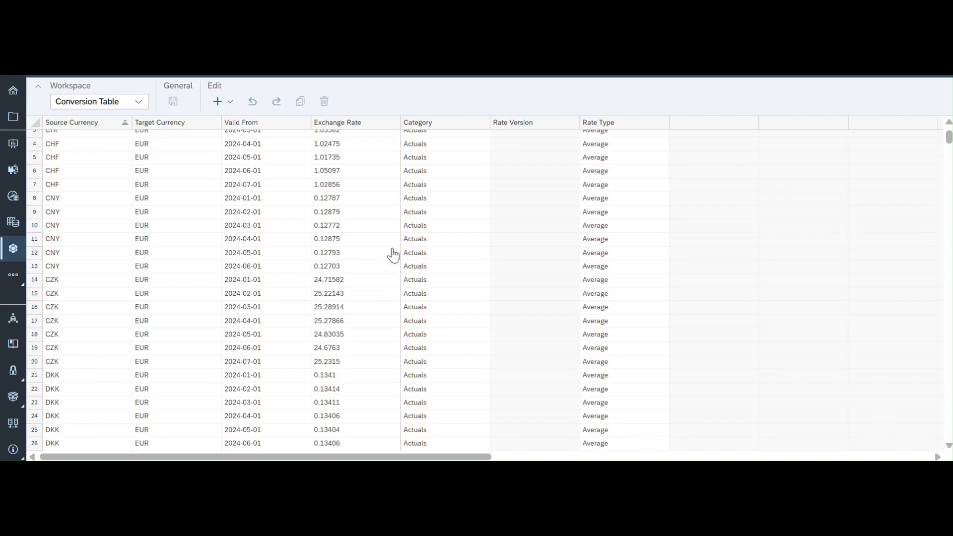
{"action": "scroll", "coordinate": [393, 255], "scroll_direction": "down", "scroll_amount": 12}
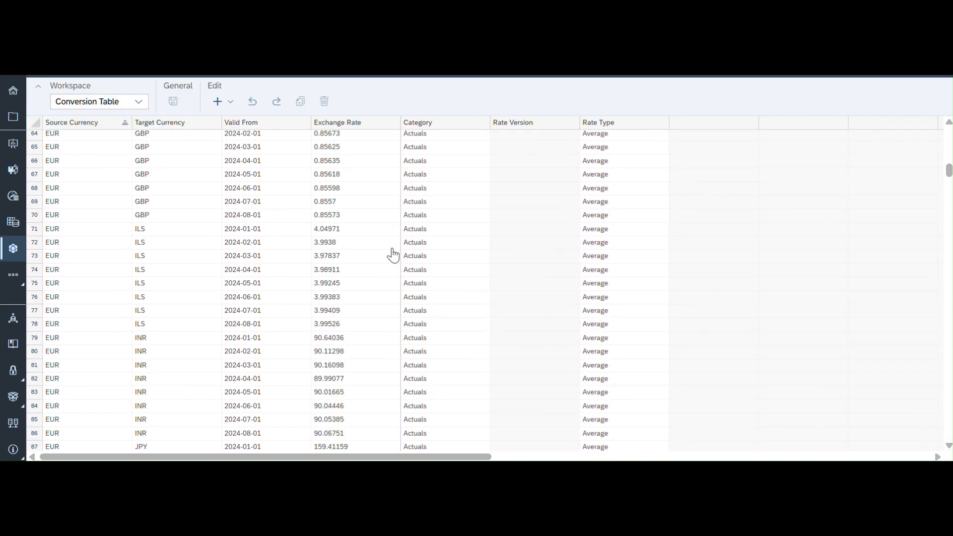
{"action": "scroll", "coordinate": [393, 255], "scroll_direction": "down", "scroll_amount": 12}
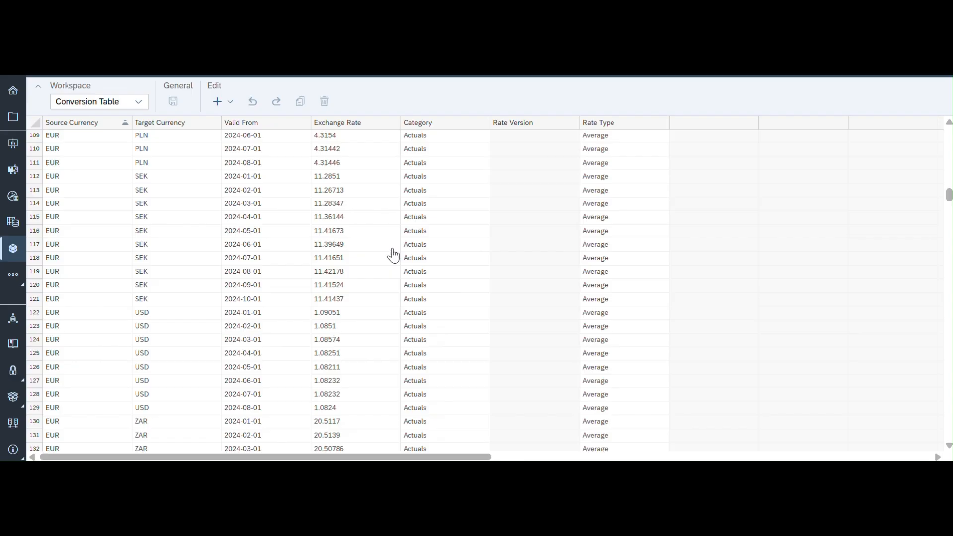
{"action": "scroll", "coordinate": [393, 255], "scroll_direction": "down", "scroll_amount": 15}
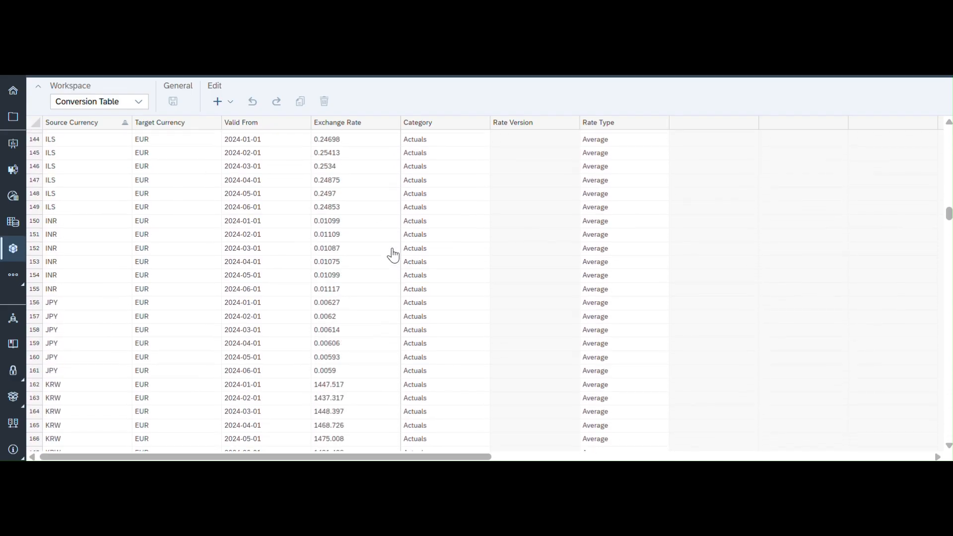
{"action": "scroll", "coordinate": [393, 255], "scroll_direction": "down", "scroll_amount": 4}
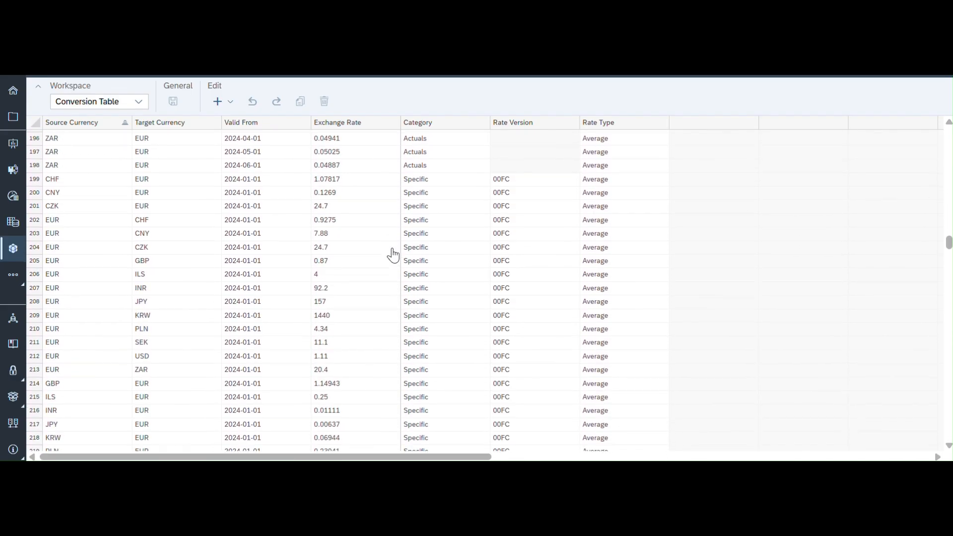
{"action": "scroll", "coordinate": [393, 255], "scroll_direction": "down", "scroll_amount": 1}
{"action": "scroll", "coordinate": [393, 255], "scroll_direction": "up", "scroll_amount": 1}
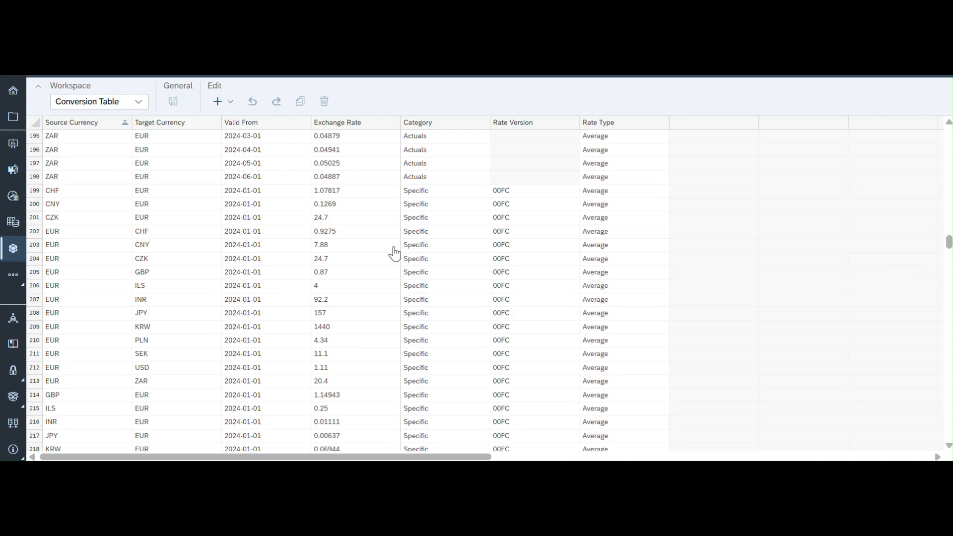
Inspect the category options and the rate version of the first Specific row, row 199.
{"action": "left_click", "coordinate": [449, 191]}
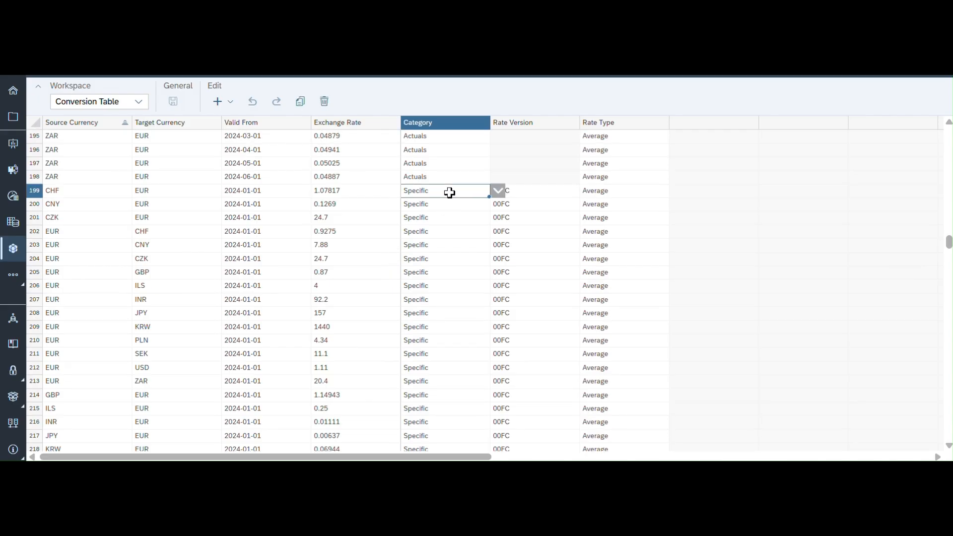
{"action": "left_click", "coordinate": [496, 191]}
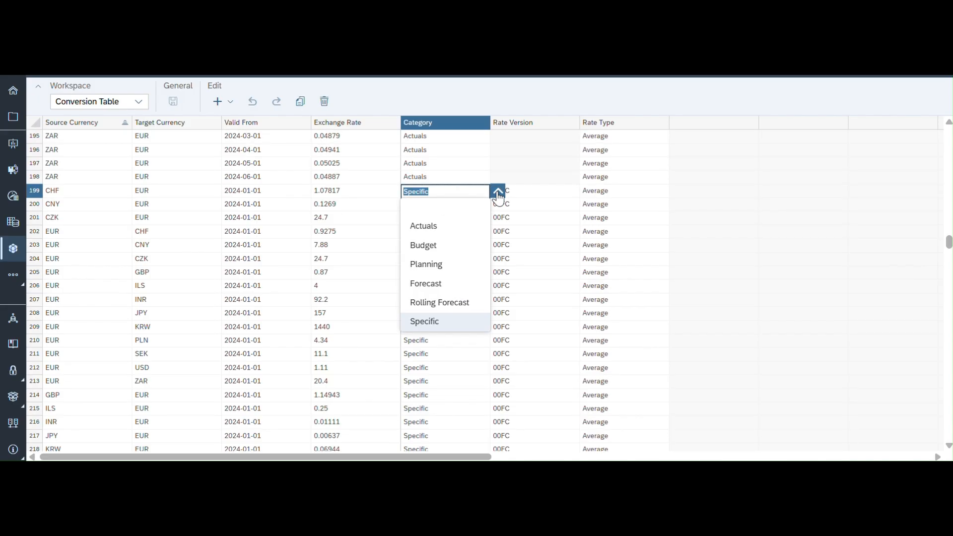
{"action": "left_click", "coordinate": [524, 191]}
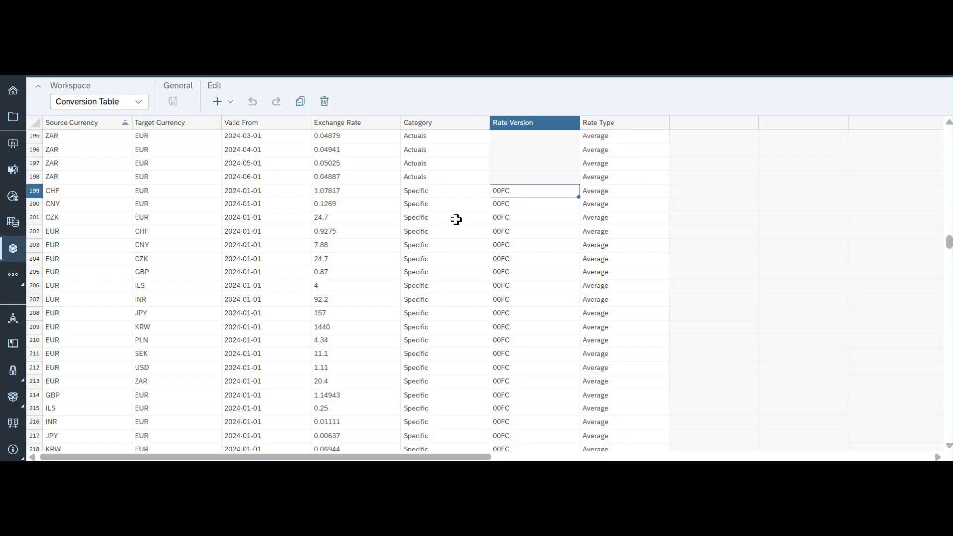
{"action": "left_click", "coordinate": [424, 193]}
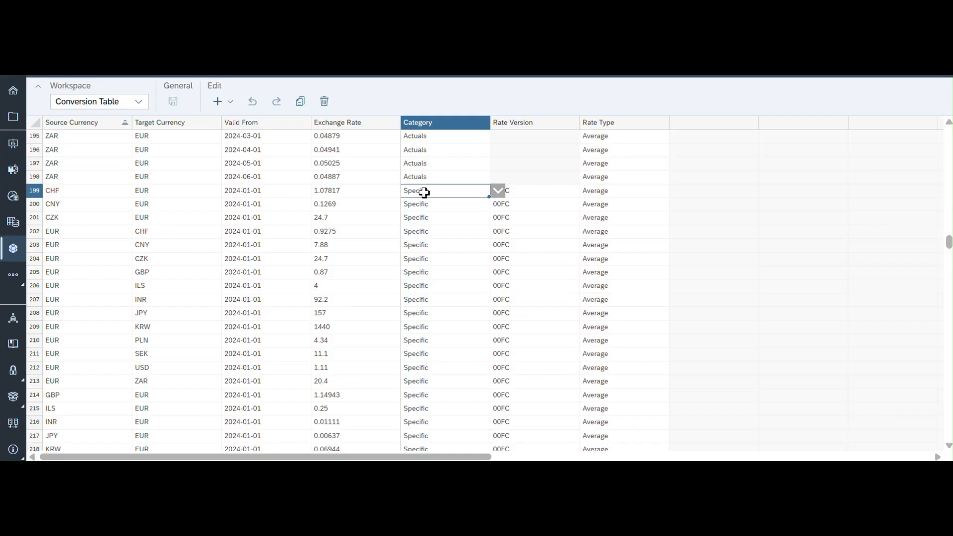
Examine how the rate version relates to the valid-from month in the Specific rows, down to CNY in row 328.
{"action": "scroll", "coordinate": [436, 228], "scroll_direction": "down", "scroll_amount": 3}
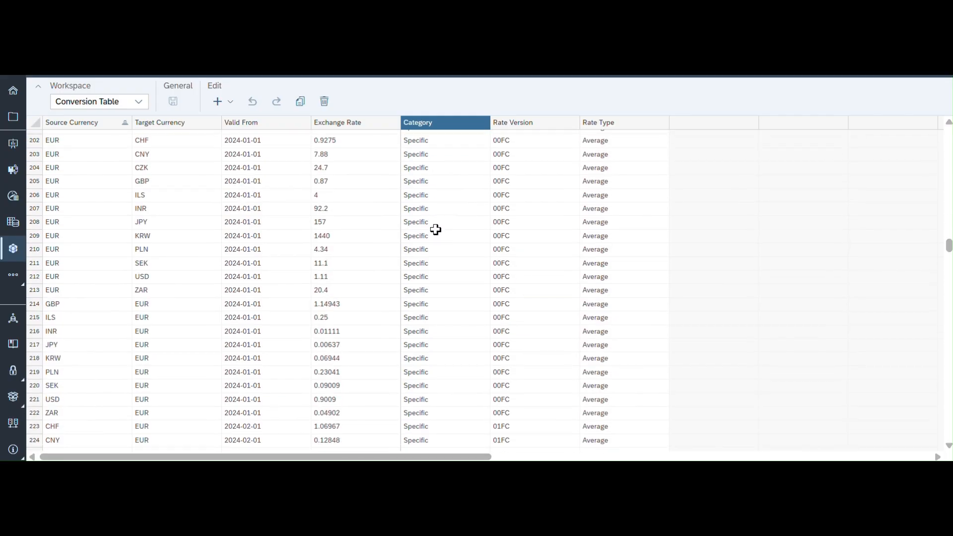
{"action": "scroll", "coordinate": [488, 276], "scroll_direction": "down", "scroll_amount": 6}
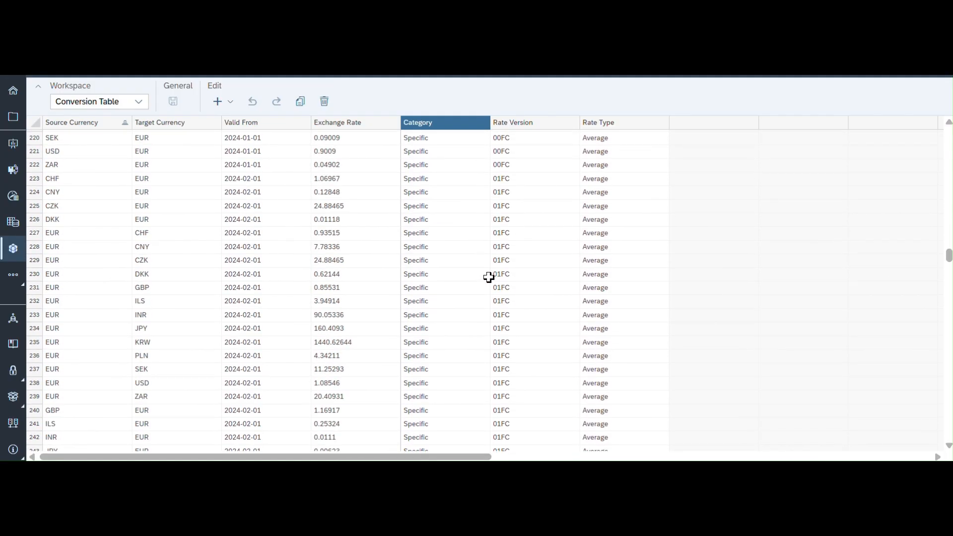
{"action": "scroll", "coordinate": [488, 276], "scroll_direction": "down", "scroll_amount": 19}
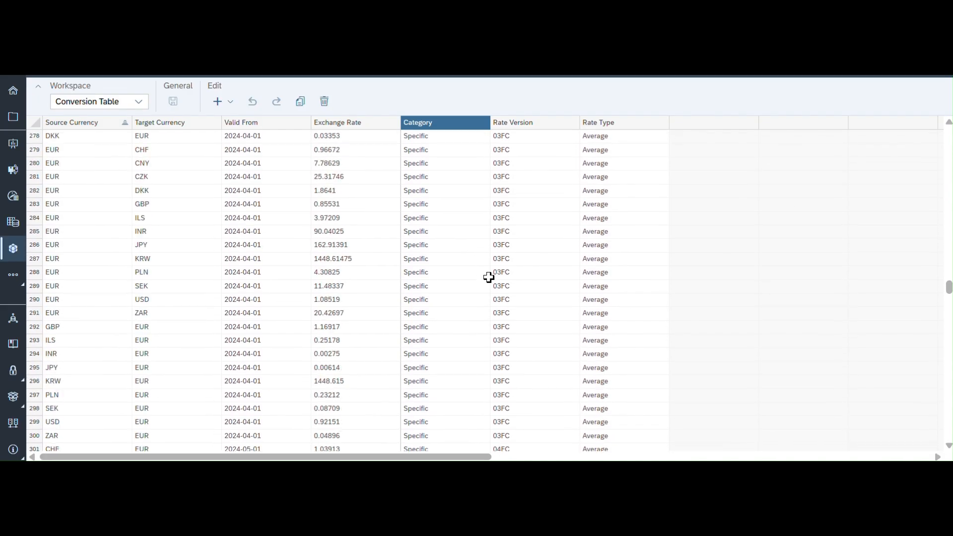
{"action": "scroll", "coordinate": [488, 277], "scroll_direction": "down", "scroll_amount": 16}
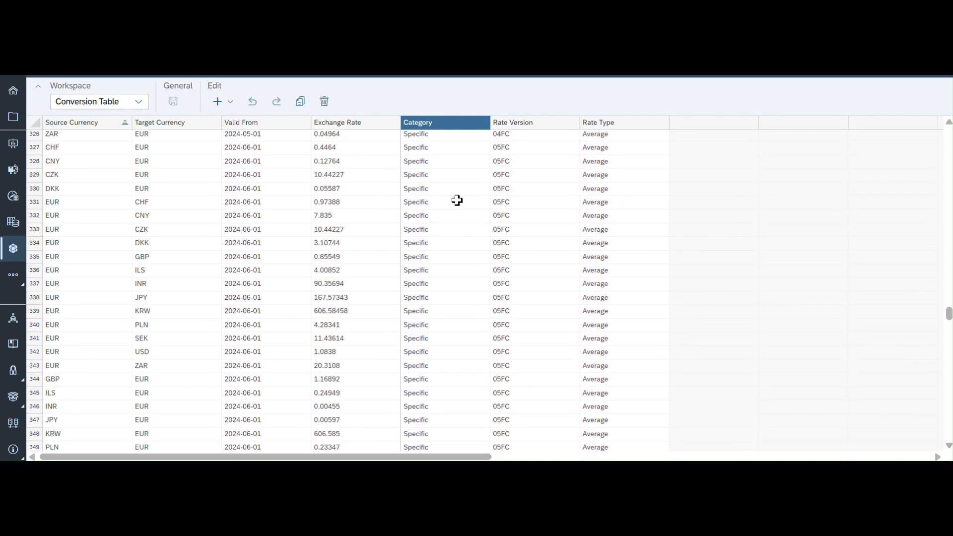
{"action": "left_click", "coordinate": [444, 161]}
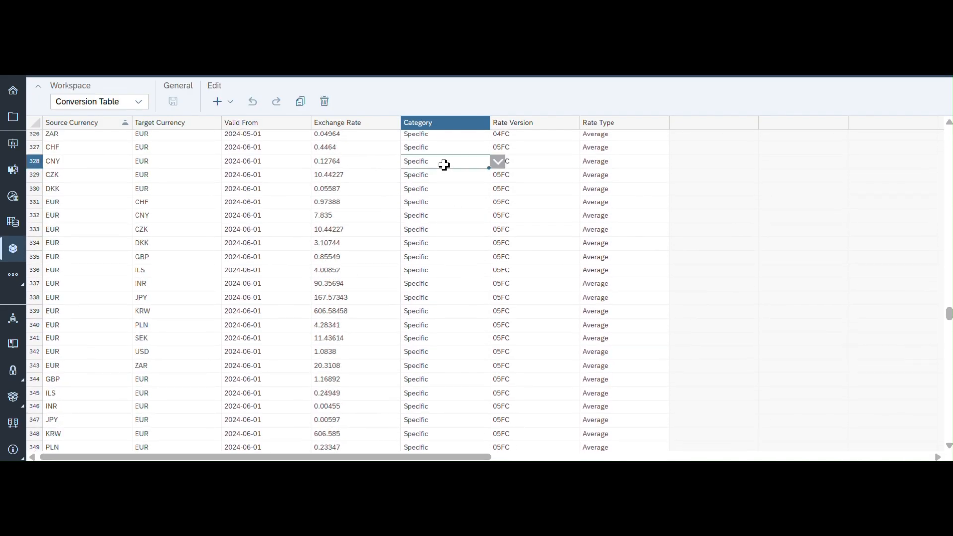
{"action": "left_click", "coordinate": [534, 161]}
Return to the first Actuals rows and open the category options for CHF in row 2.
{"action": "scroll", "coordinate": [534, 161], "scroll_direction": "up", "scroll_amount": 20}
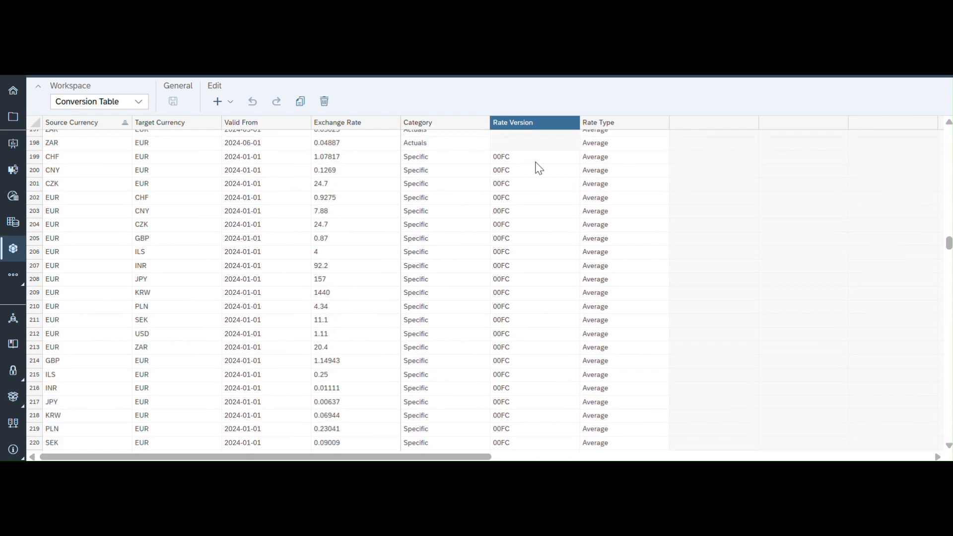
{"action": "left_click", "coordinate": [453, 148]}
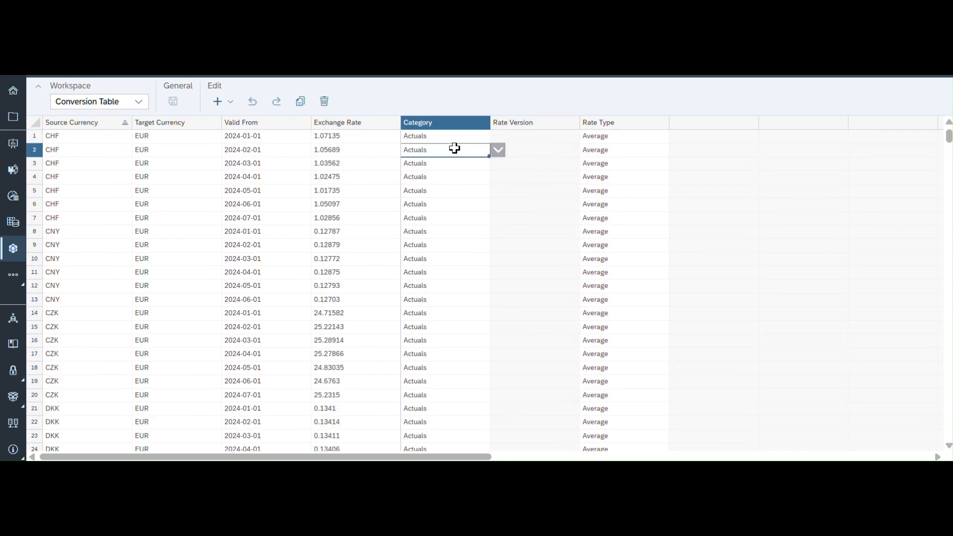
{"action": "left_click", "coordinate": [497, 151]}
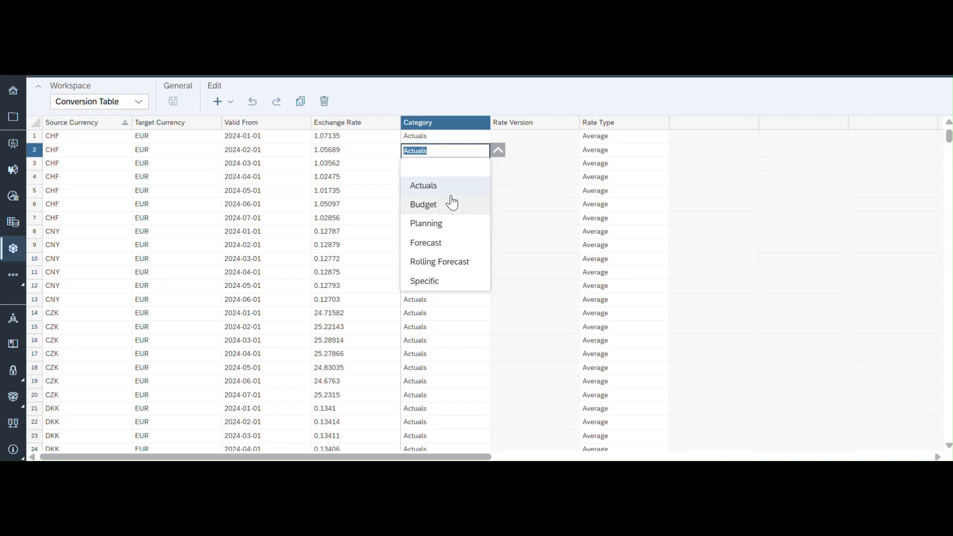
Close the category options unchanged and compare the rate version of the Actuals rows with the Specific rows, down to PLN in row 297.
{"action": "left_click", "coordinate": [537, 162]}
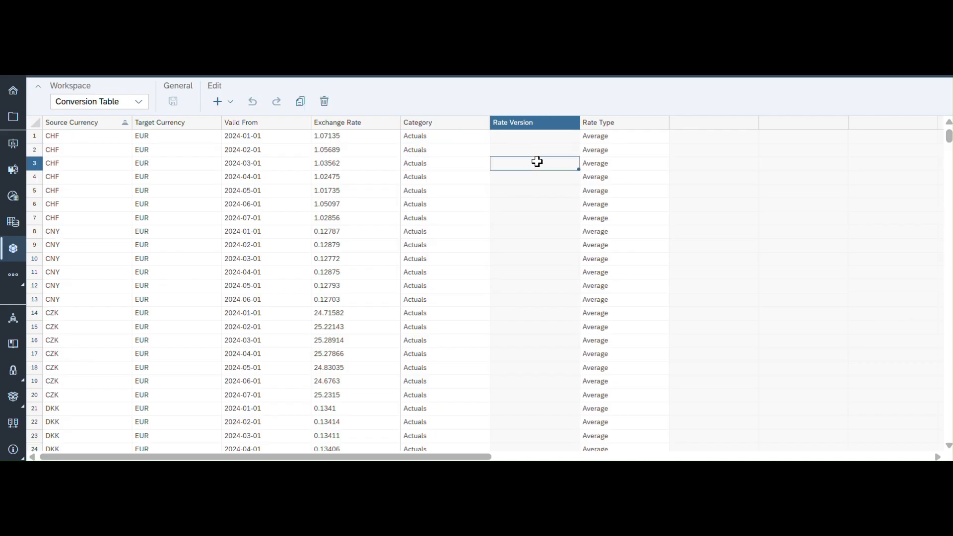
{"action": "scroll", "coordinate": [511, 277], "scroll_direction": "down", "scroll_amount": 20}
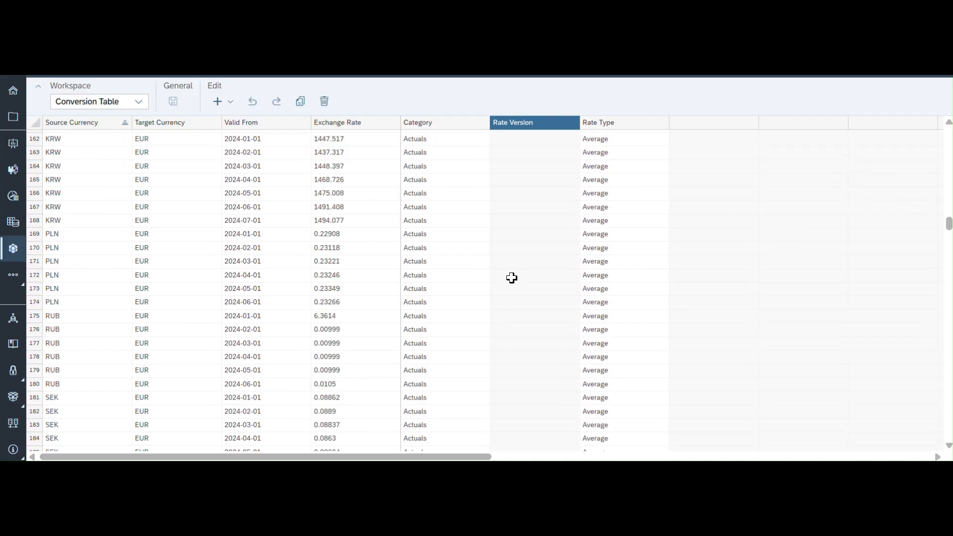
{"action": "scroll", "coordinate": [511, 277], "scroll_direction": "down", "scroll_amount": 20}
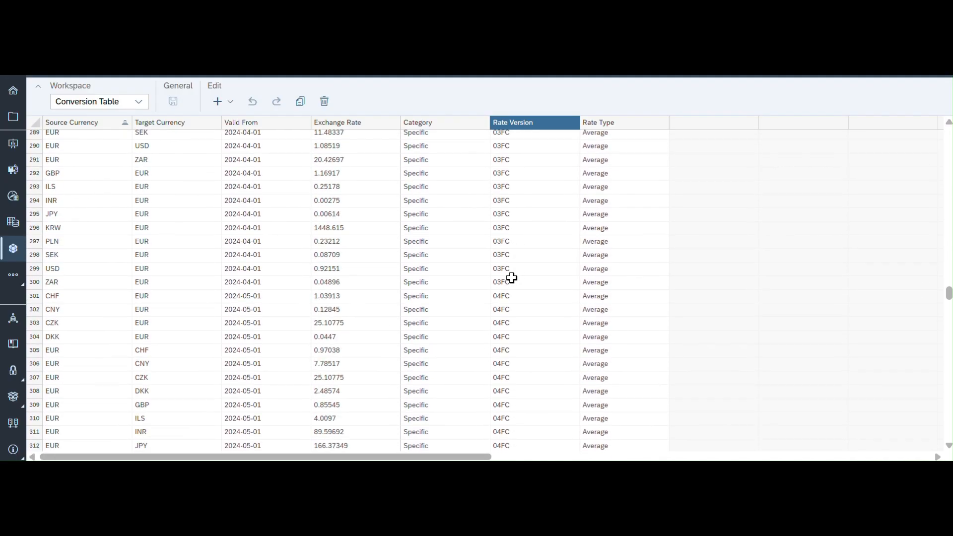
{"action": "scroll", "coordinate": [511, 277], "scroll_direction": "down", "scroll_amount": 1}
{"action": "left_click", "coordinate": [428, 203]}
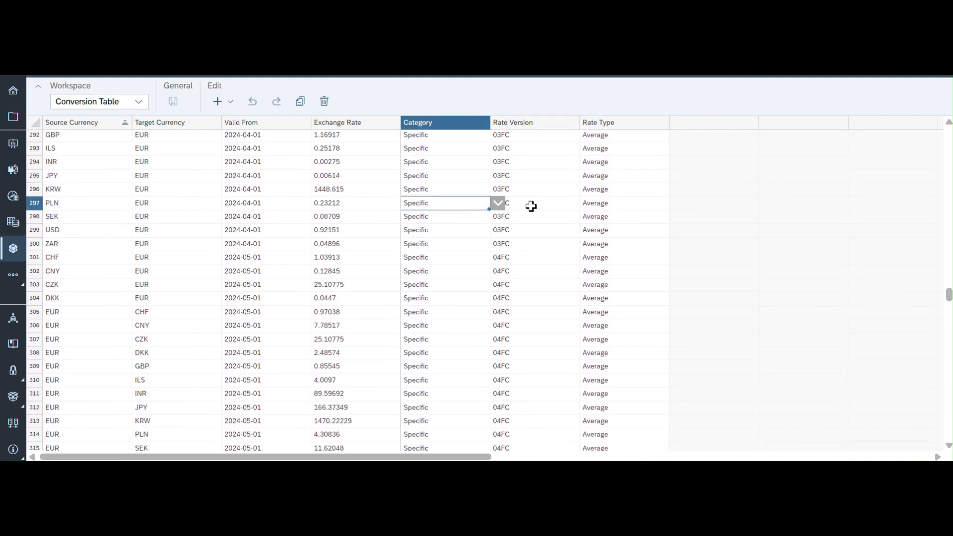
Examine the rate versions of the remaining Specific rows, including the OP and SP rows, through the table's end and return to the first row.
{"action": "scroll", "coordinate": [527, 307], "scroll_direction": "down", "scroll_amount": 16}
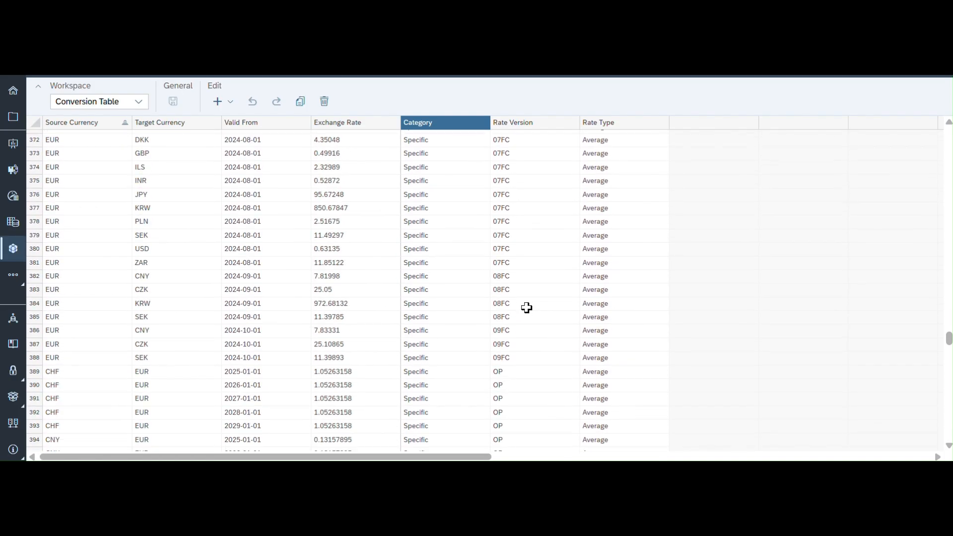
{"action": "scroll", "coordinate": [527, 308], "scroll_direction": "down", "scroll_amount": 13}
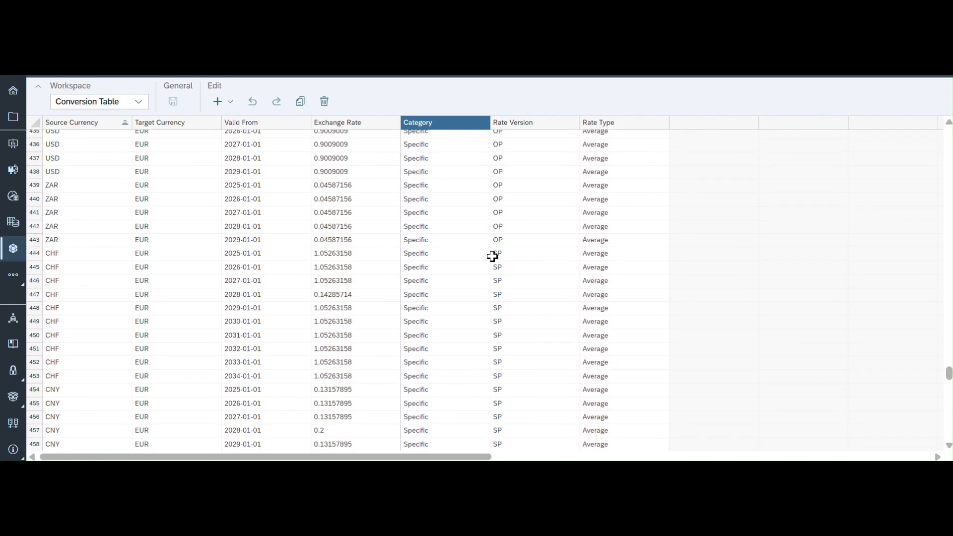
{"action": "scroll", "coordinate": [513, 224], "scroll_direction": "up", "scroll_amount": 3}
{"action": "scroll", "coordinate": [513, 224], "scroll_direction": "down", "scroll_amount": 15}
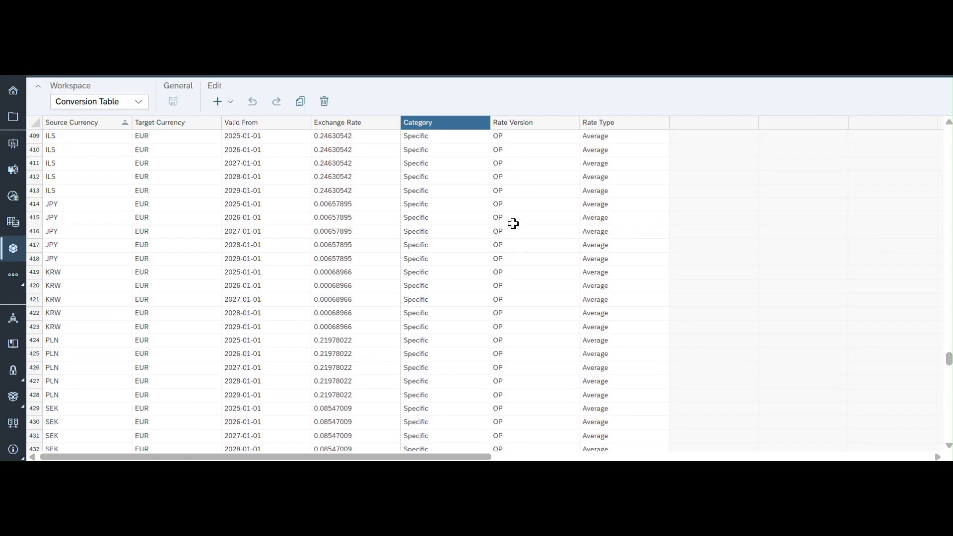
{"action": "scroll", "coordinate": [514, 223], "scroll_direction": "down", "scroll_amount": 20}
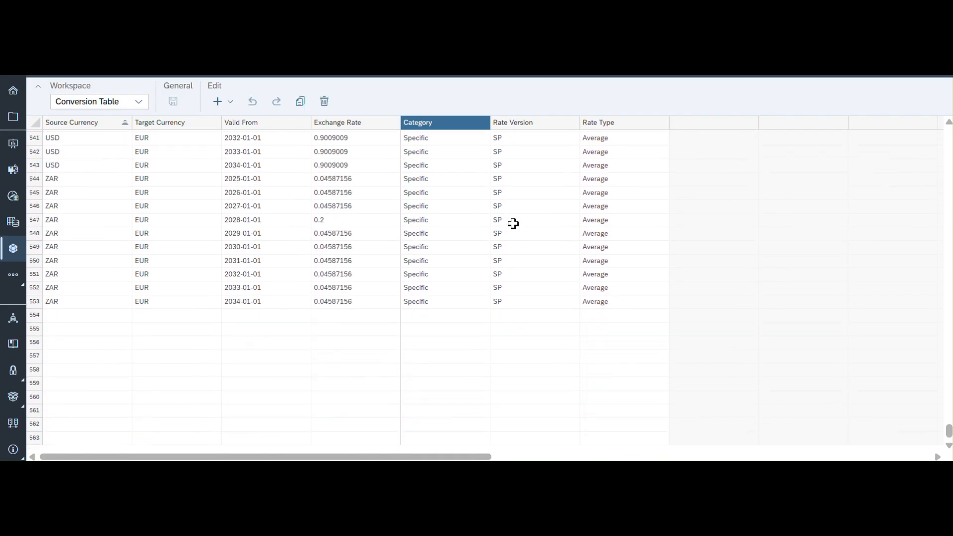
{"action": "scroll", "coordinate": [514, 224], "scroll_direction": "up", "scroll_amount": 20}
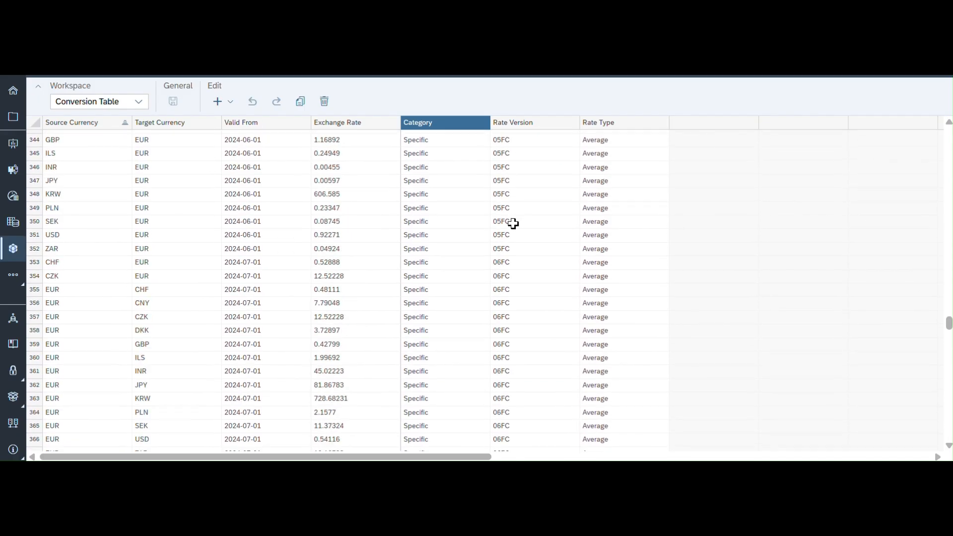
{"action": "scroll", "coordinate": [513, 223], "scroll_direction": "up", "scroll_amount": 20}
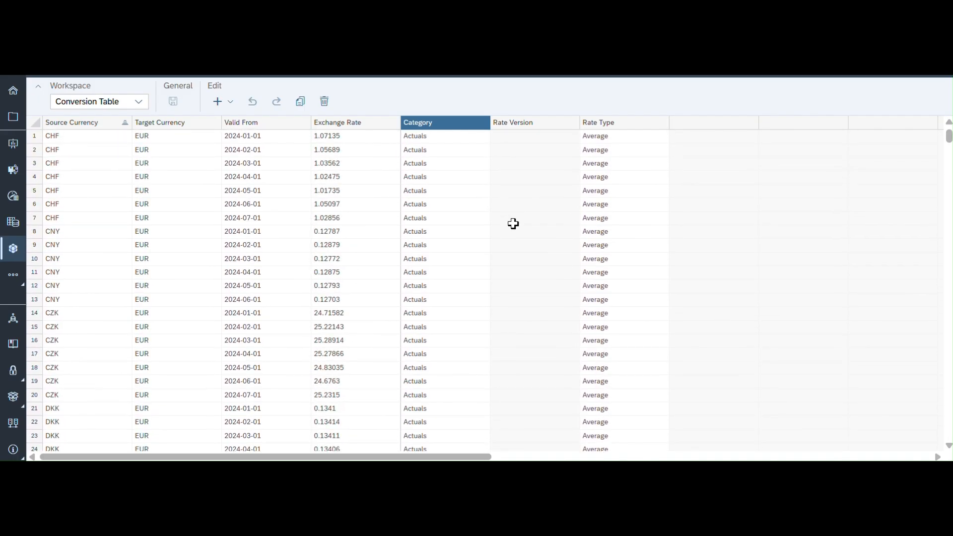